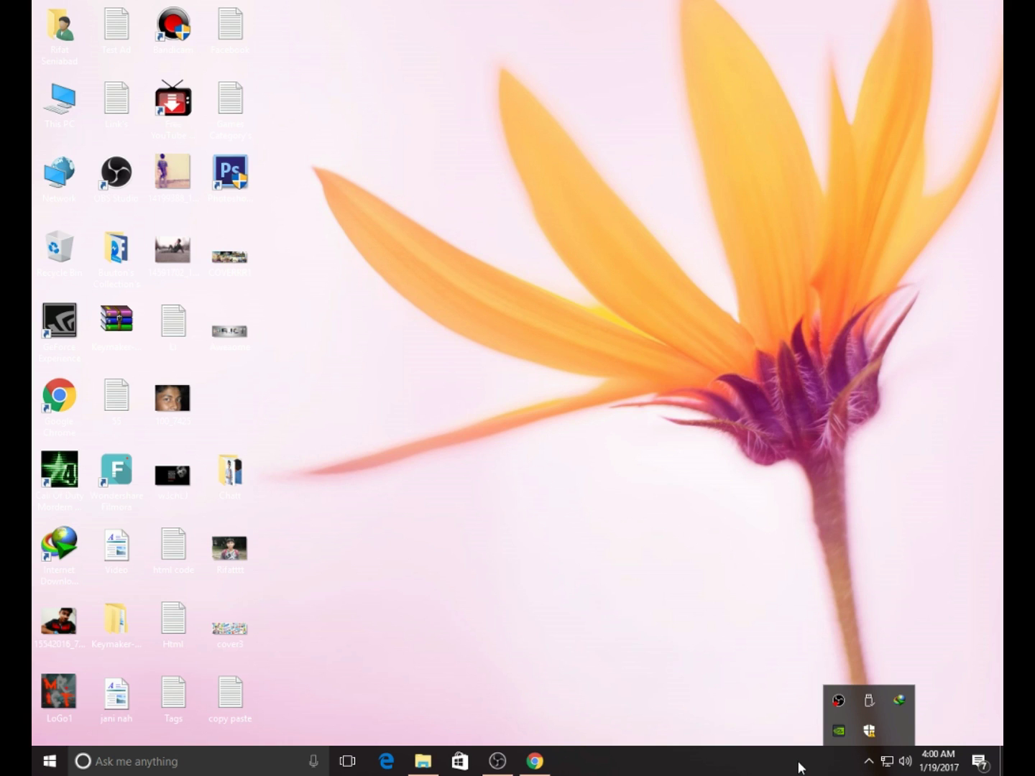
Bring up the browser and copy the web address of the Facebook Messenger blog post.
{"action": "left_click", "coordinate": [545, 756]}
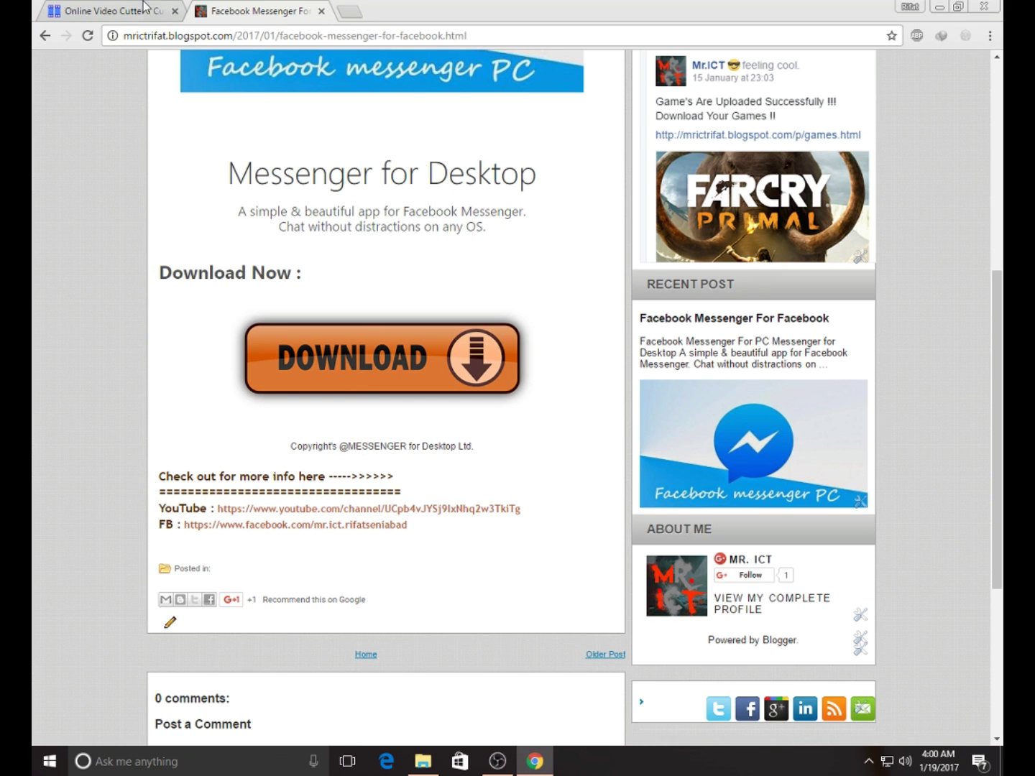
{"action": "left_click", "coordinate": [153, 32]}
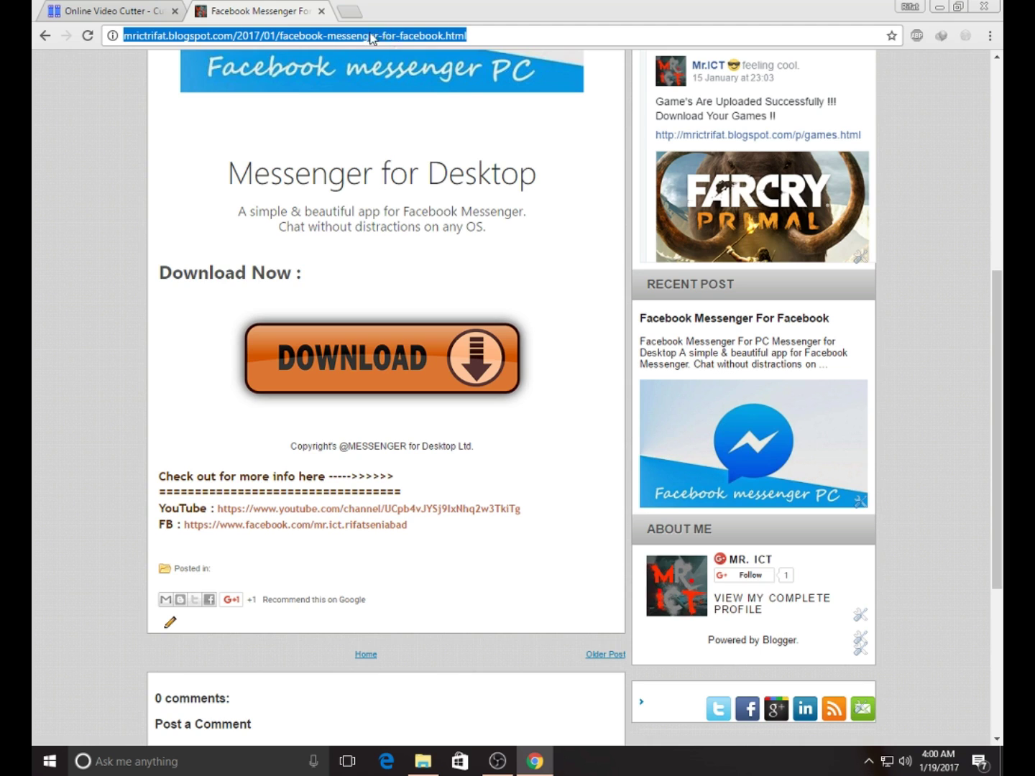
{"action": "right_click", "coordinate": [410, 37]}
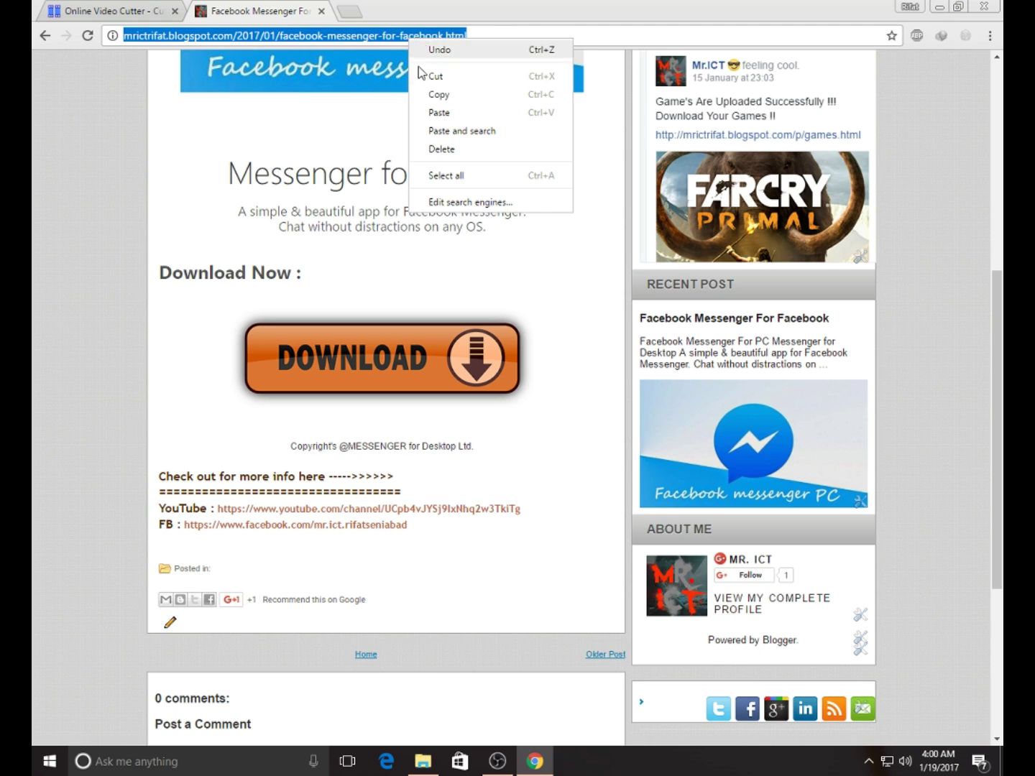
{"action": "left_click", "coordinate": [449, 95]}
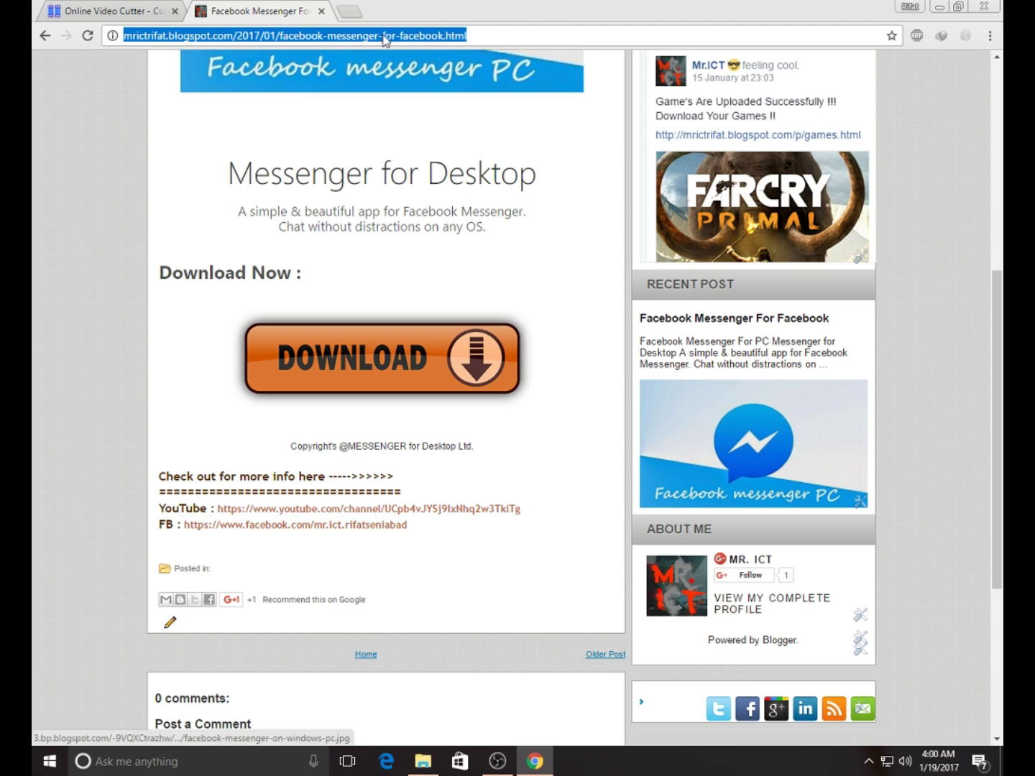
Look through the Facebook Messenger For PC blog post, from its heading to the download section and links.
{"action": "left_click", "coordinate": [400, 227]}
{"action": "scroll", "coordinate": [402, 231], "scroll_direction": "up", "scroll_amount": 3}
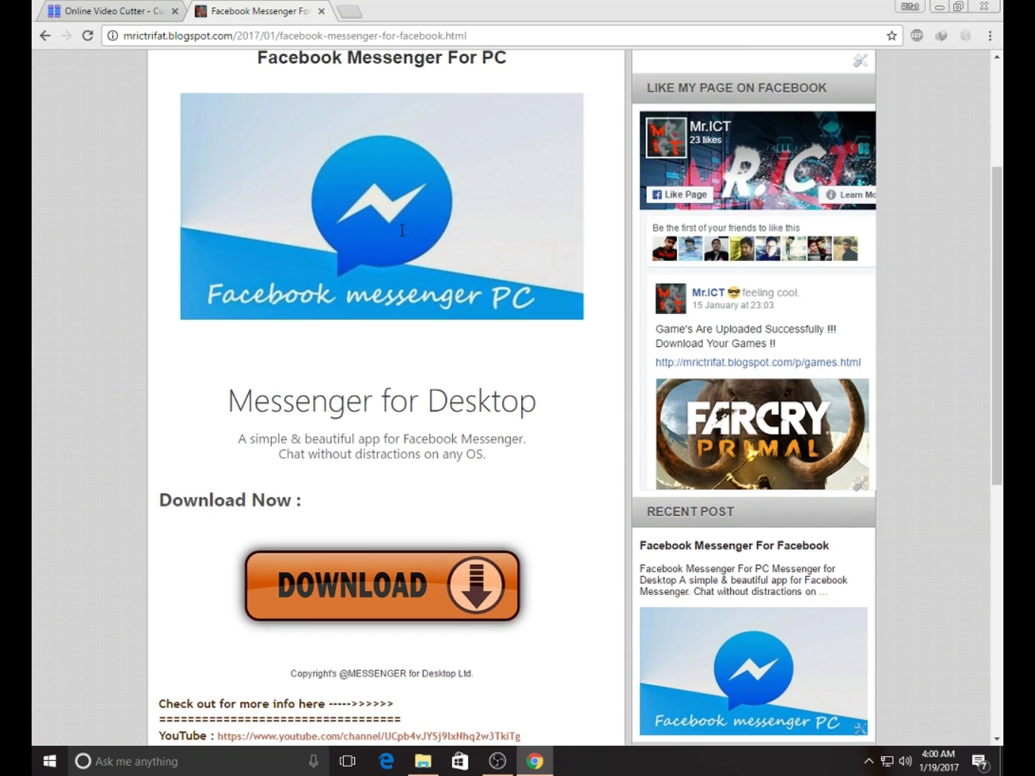
{"action": "scroll", "coordinate": [354, 198], "scroll_direction": "up", "scroll_amount": 3}
{"action": "scroll", "coordinate": [353, 216], "scroll_direction": "down", "scroll_amount": 6}
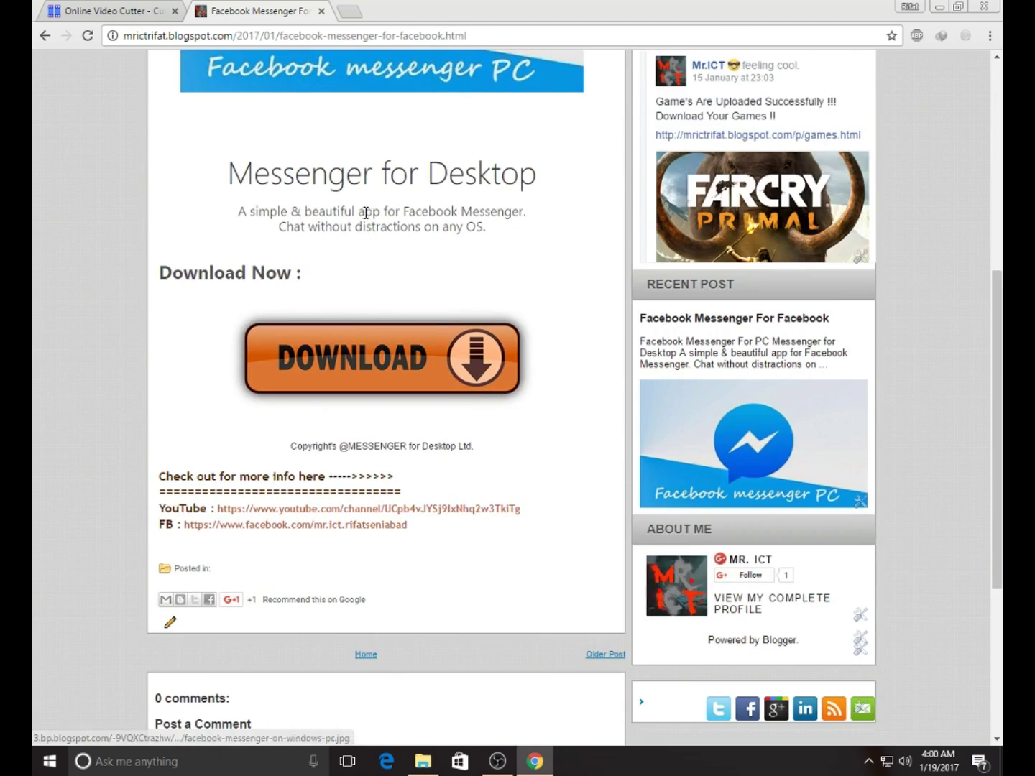
{"action": "scroll", "coordinate": [392, 223], "scroll_direction": "down", "scroll_amount": 4}
{"action": "scroll", "coordinate": [392, 218], "scroll_direction": "up", "scroll_amount": 8}
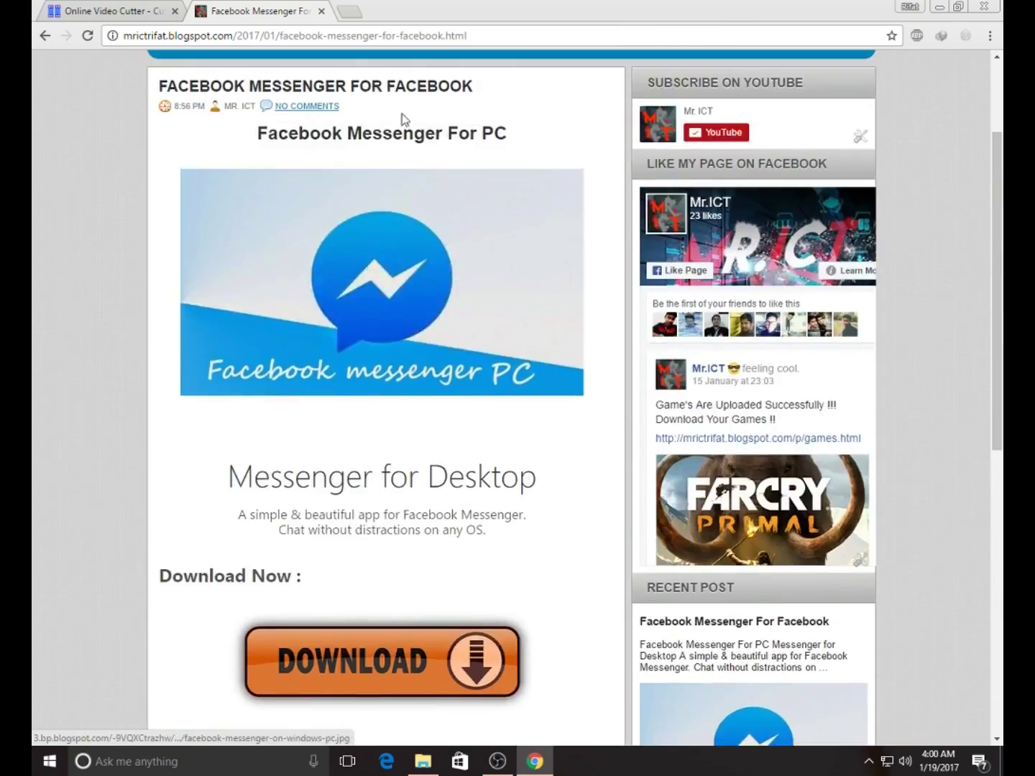
{"action": "left_click_drag", "start_coordinate": [333, 135], "coordinate": [478, 137]}
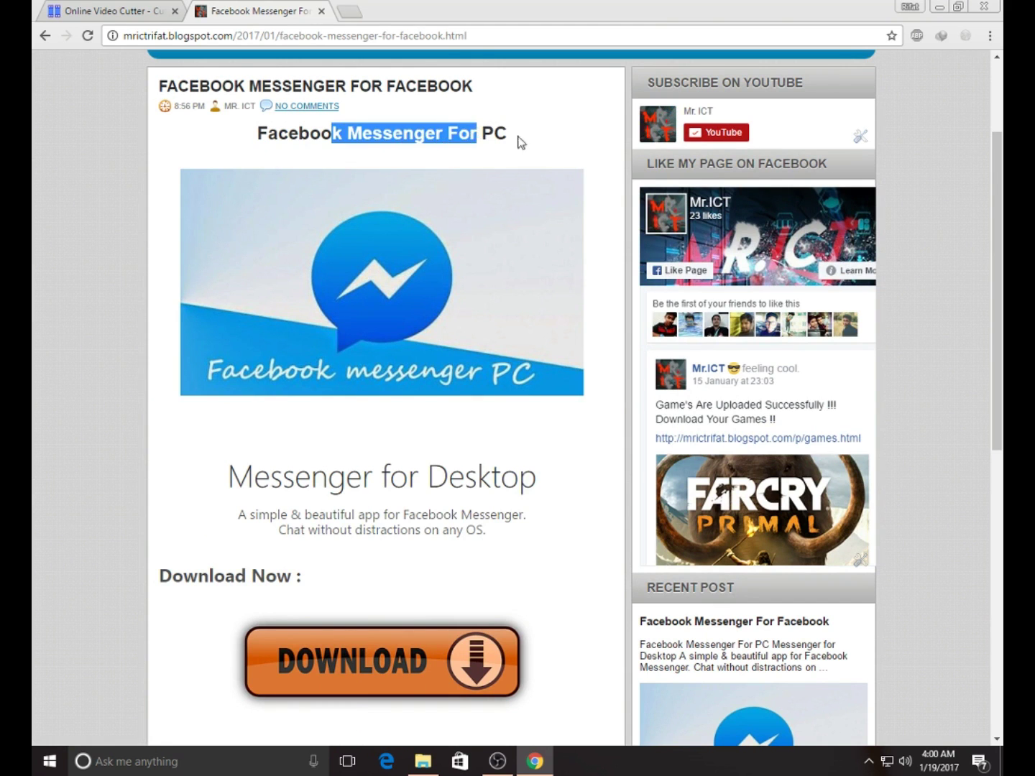
{"action": "left_click", "coordinate": [540, 195]}
{"action": "scroll", "coordinate": [460, 428], "scroll_direction": "down", "scroll_amount": 3}
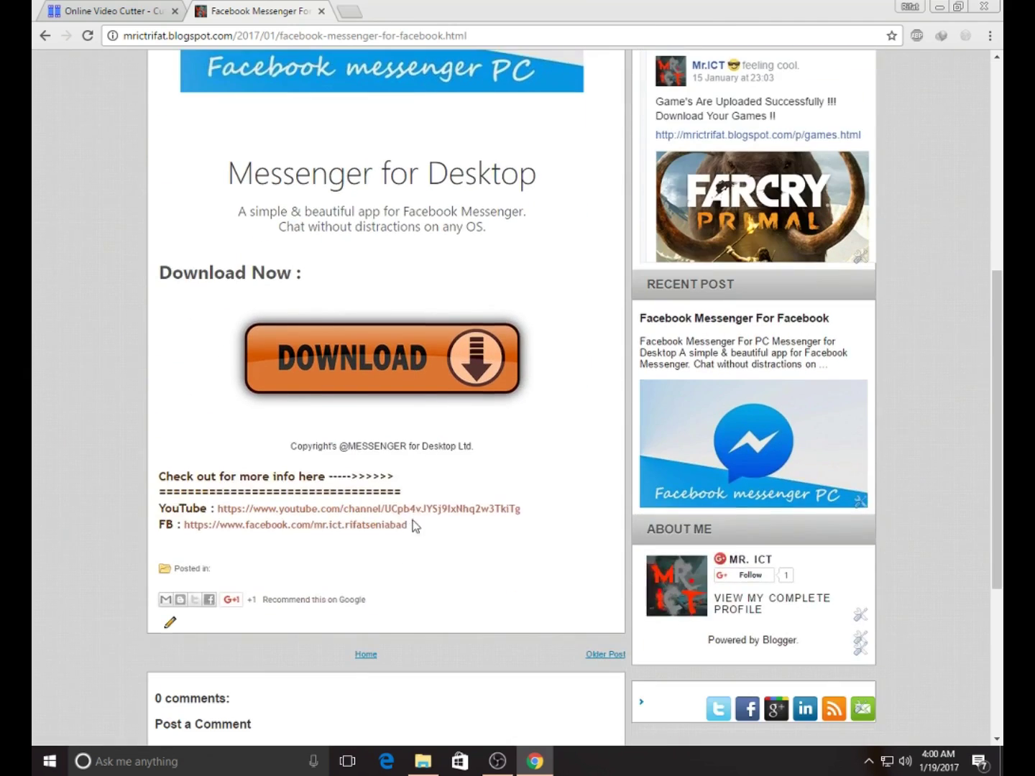
Follow the post's download link to the Messenger for Desktop site and request the free PC download.
{"action": "left_click", "coordinate": [385, 367]}
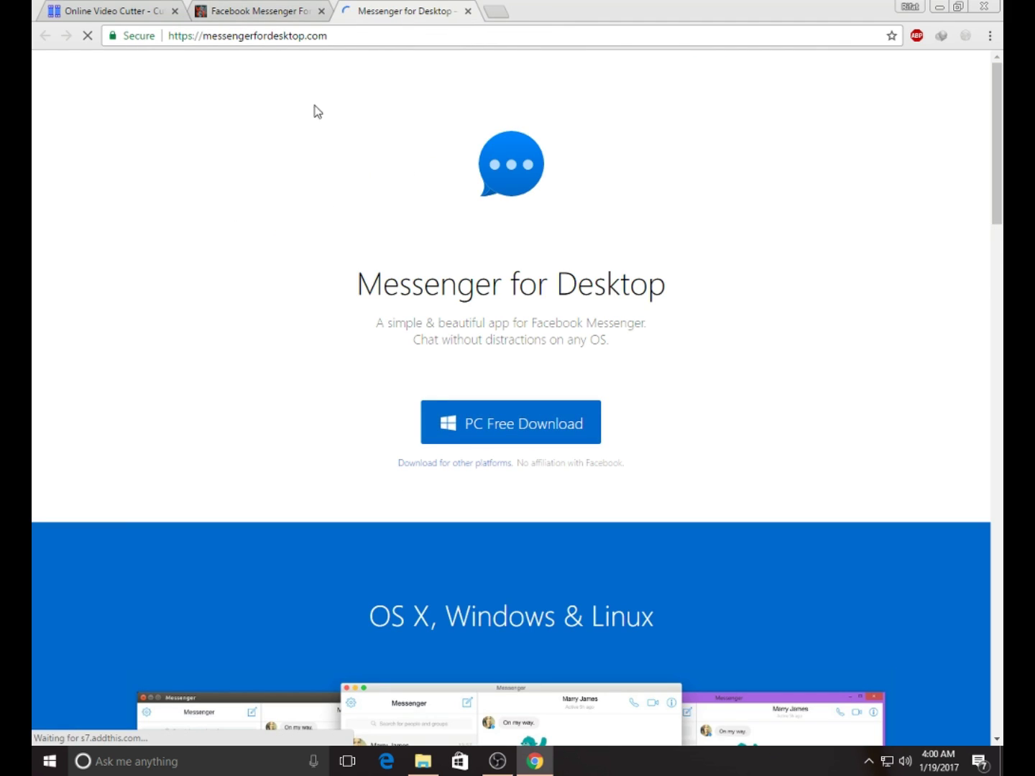
{"action": "scroll", "coordinate": [317, 105], "scroll_direction": "down", "scroll_amount": 1}
{"action": "scroll", "coordinate": [317, 105], "scroll_direction": "down", "scroll_amount": 2}
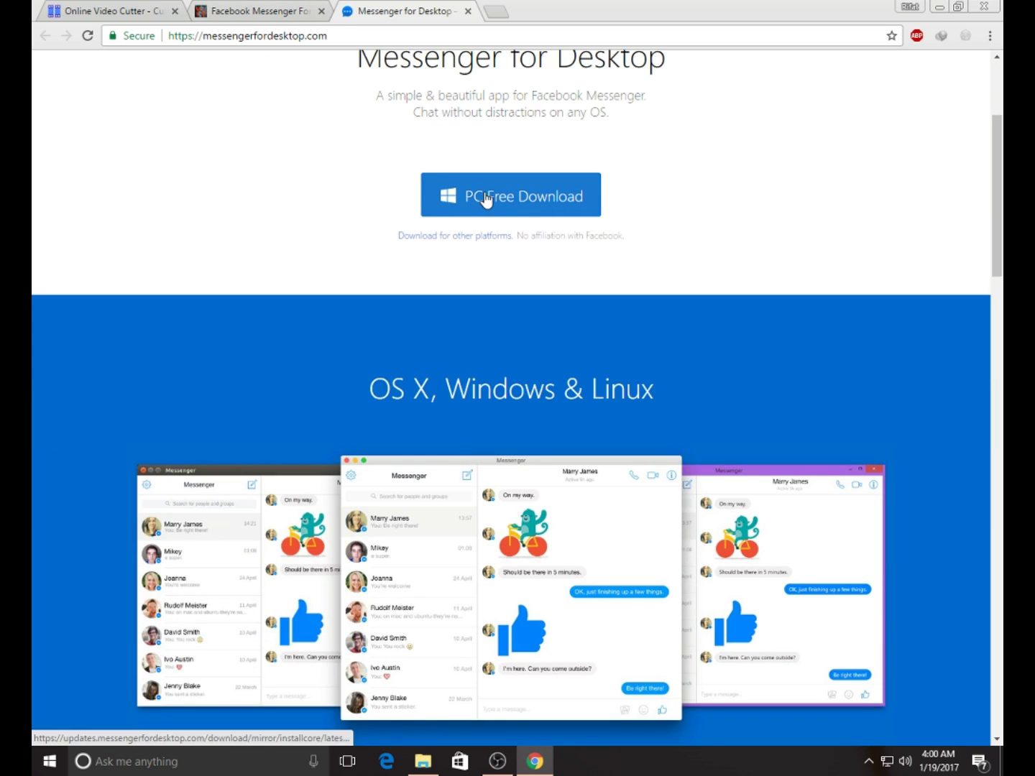
{"action": "left_click", "coordinate": [547, 204]}
{"action": "scroll", "coordinate": [573, 277], "scroll_direction": "down", "scroll_amount": 1}
{"action": "scroll", "coordinate": [570, 273], "scroll_direction": "down", "scroll_amount": 4}
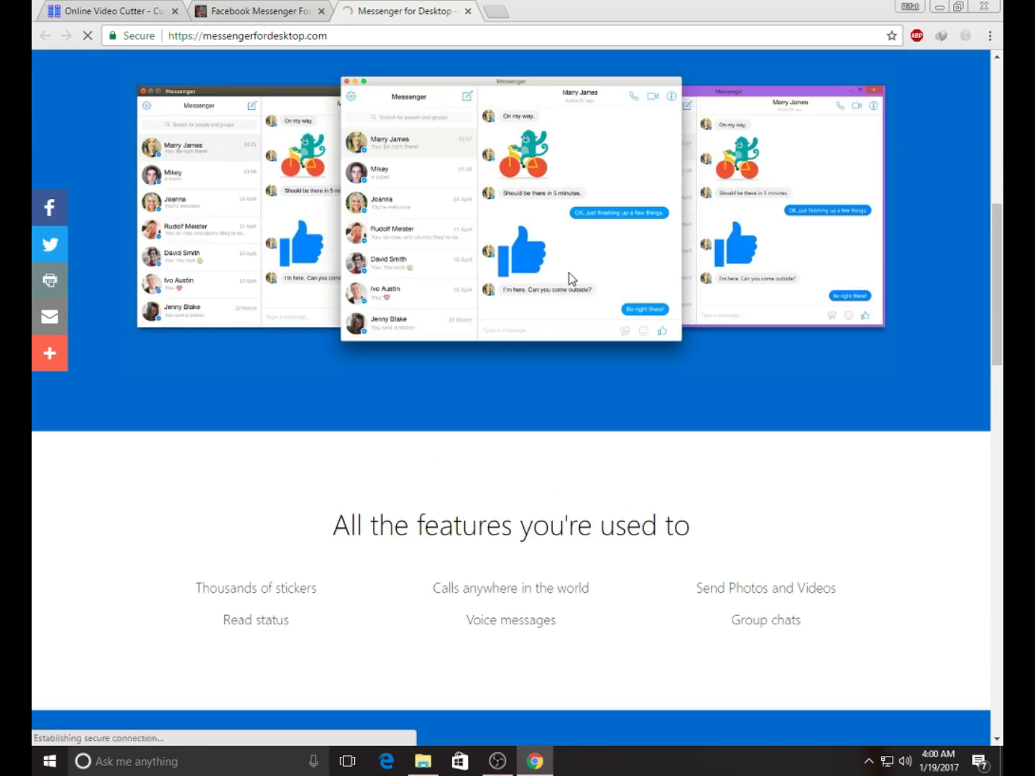
{"action": "scroll", "coordinate": [557, 256], "scroll_direction": "down", "scroll_amount": 2}
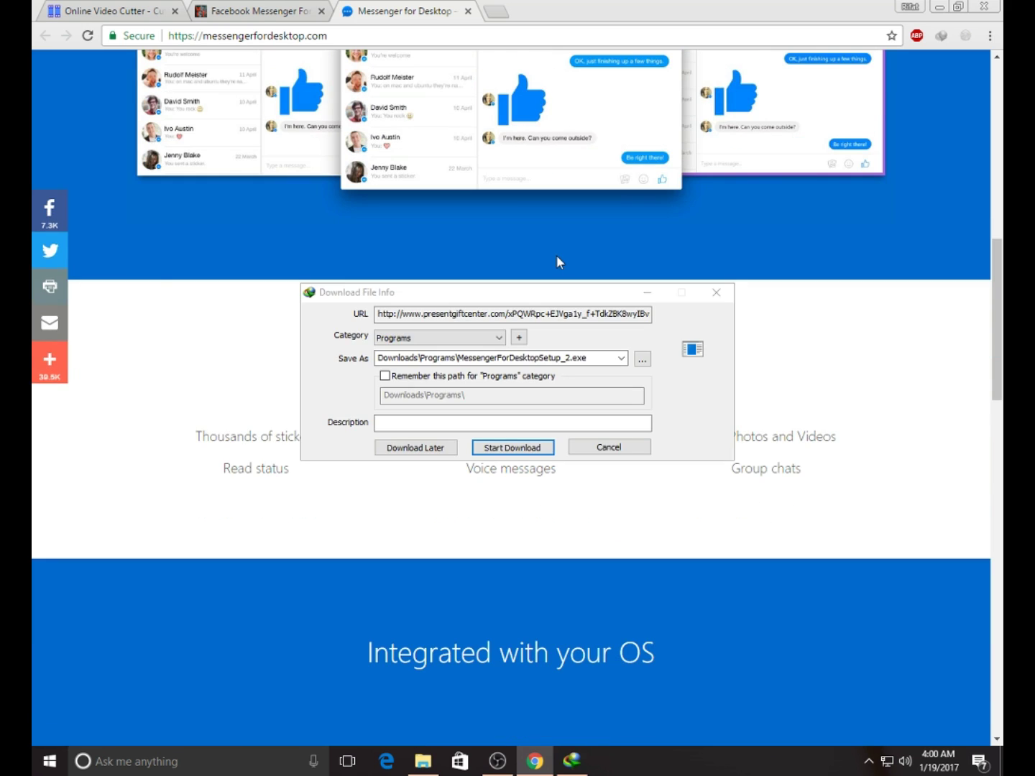
{"action": "scroll", "coordinate": [556, 255], "scroll_direction": "down", "scroll_amount": 5}
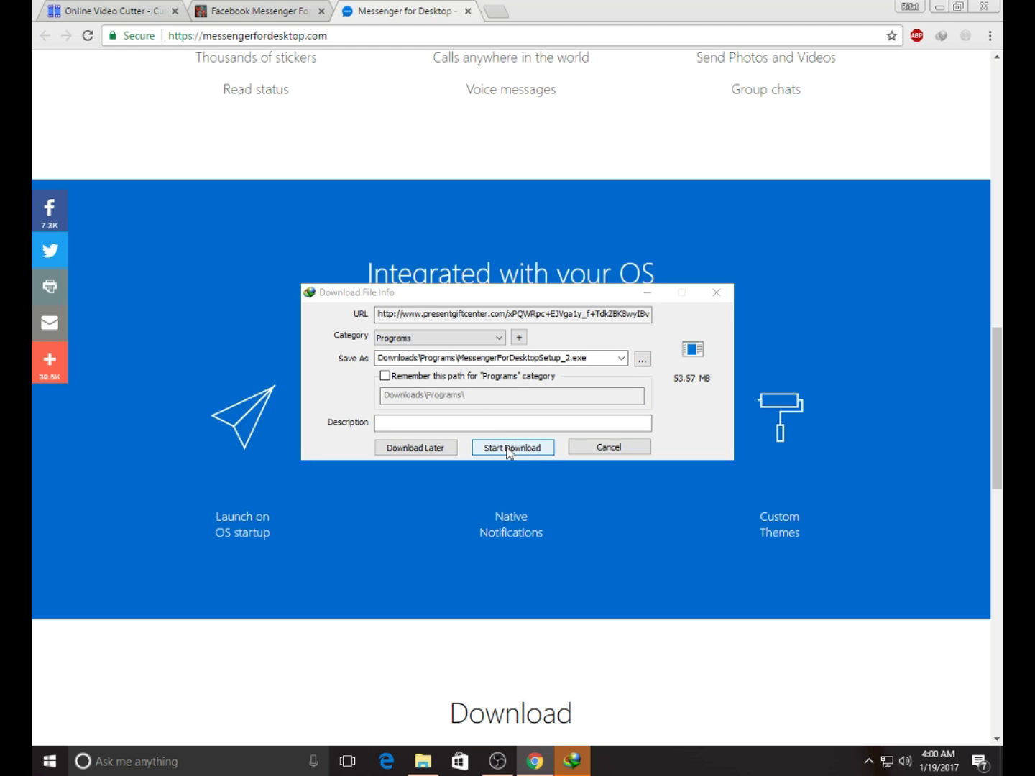
Cancel the download of MessengerForDesktopSetup_2.exe without adding a site exception, and minimize the browser.
{"action": "left_click", "coordinate": [591, 451]}
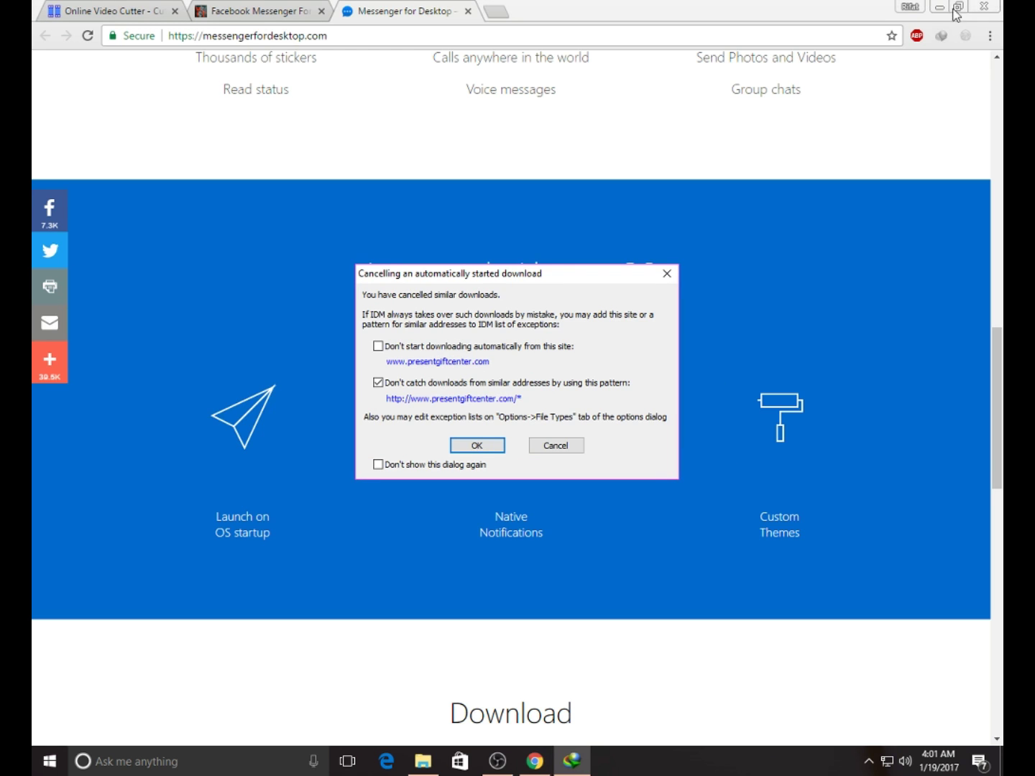
{"action": "left_click", "coordinate": [571, 451]}
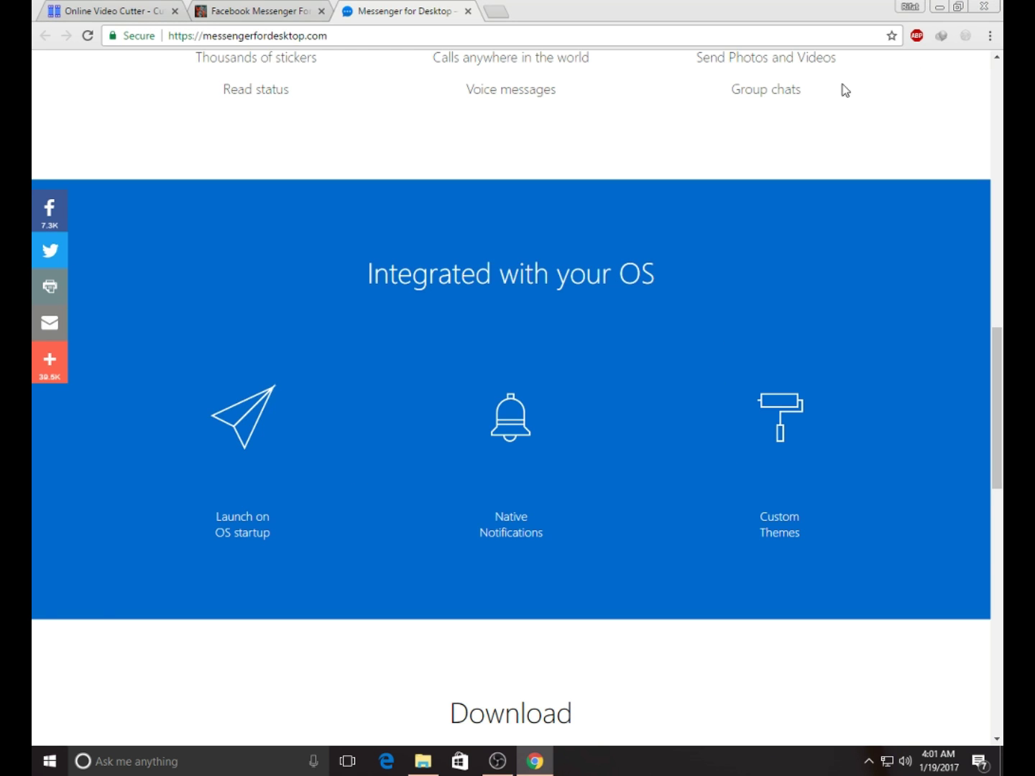
{"action": "left_click", "coordinate": [938, 7]}
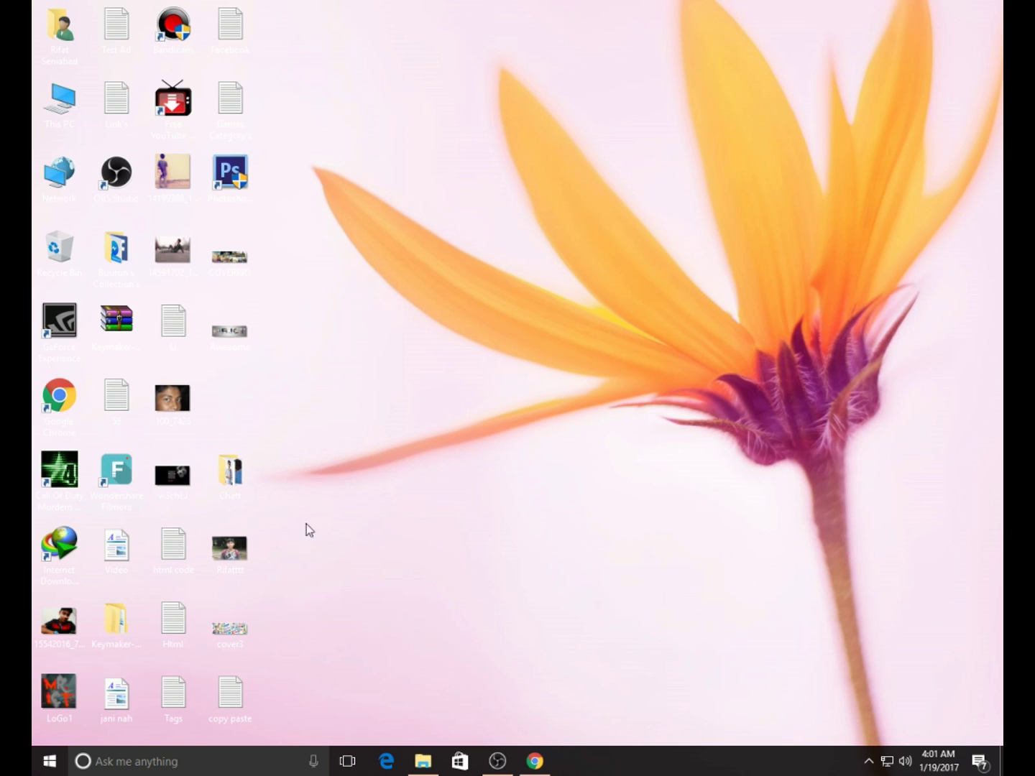
Switch to File Explorer and run MessengerForDesktopSetup from the Programs folder inside Downloads.
{"action": "left_click", "coordinate": [422, 761]}
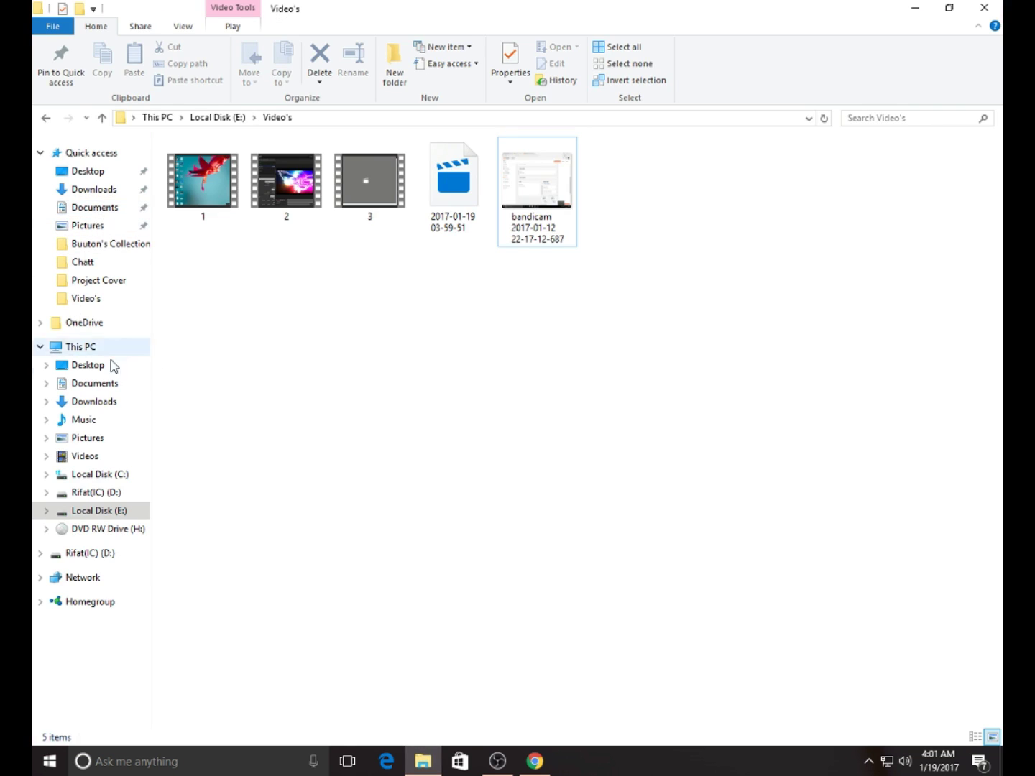
{"action": "left_click", "coordinate": [78, 189]}
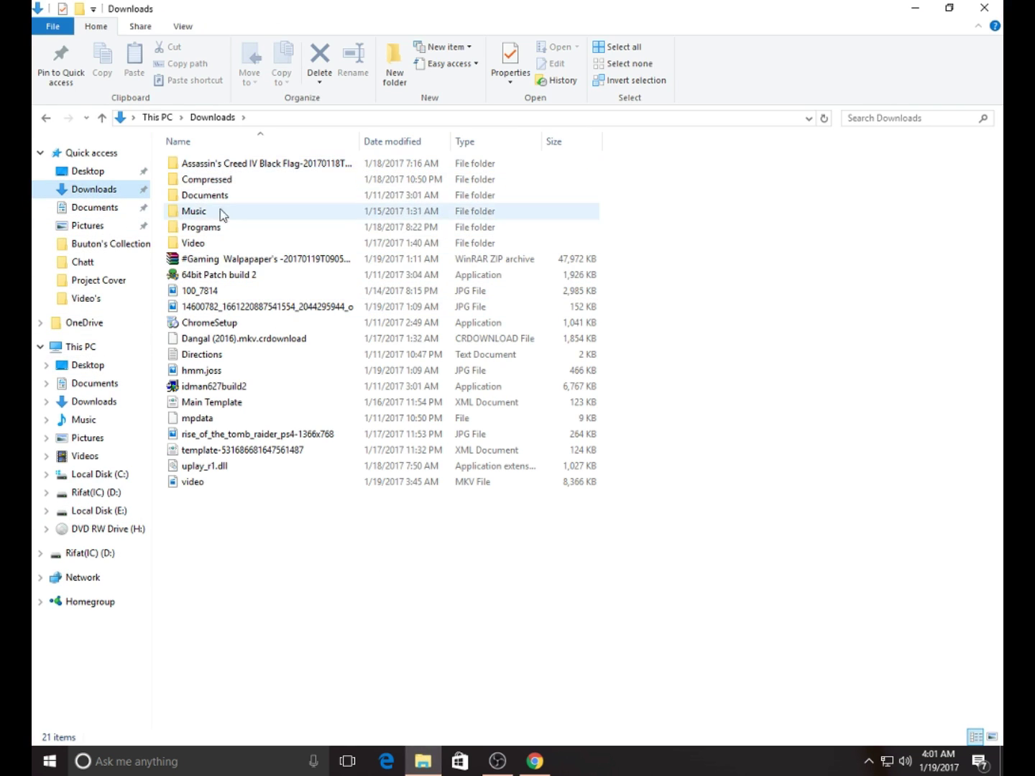
{"action": "double_click", "coordinate": [208, 227]}
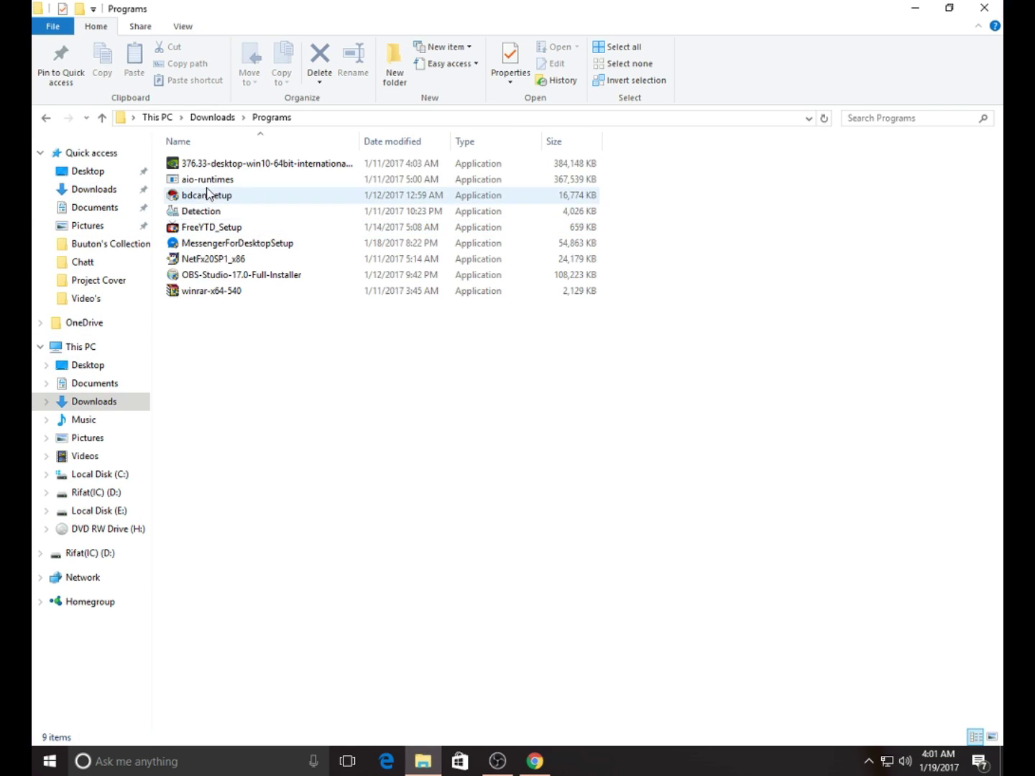
{"action": "double_click", "coordinate": [208, 244]}
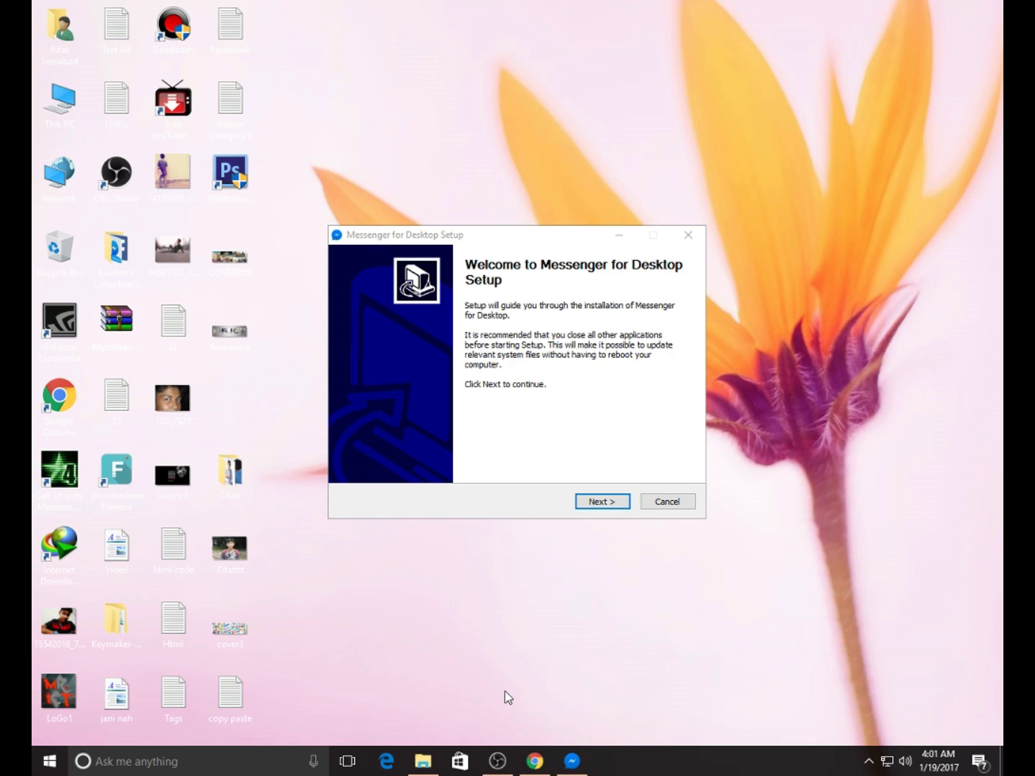
Accept the Messenger for Desktop license agreement, decline the Avast Antivirus offer and start the installation.
{"action": "left_click", "coordinate": [595, 506]}
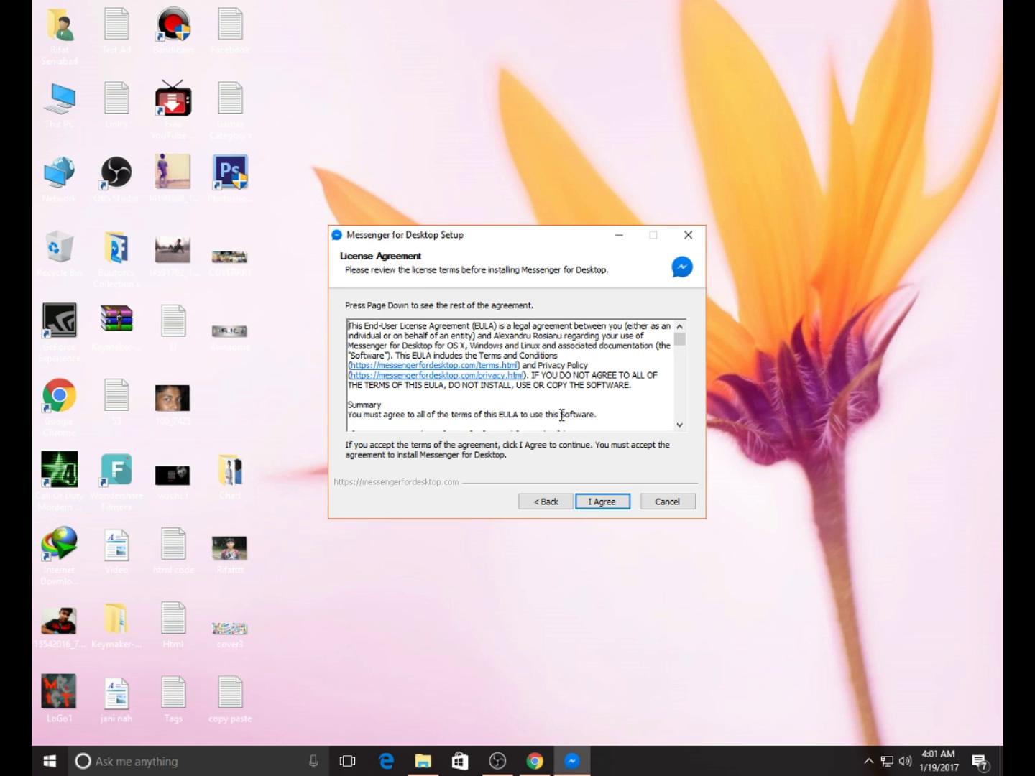
{"action": "left_click", "coordinate": [593, 503]}
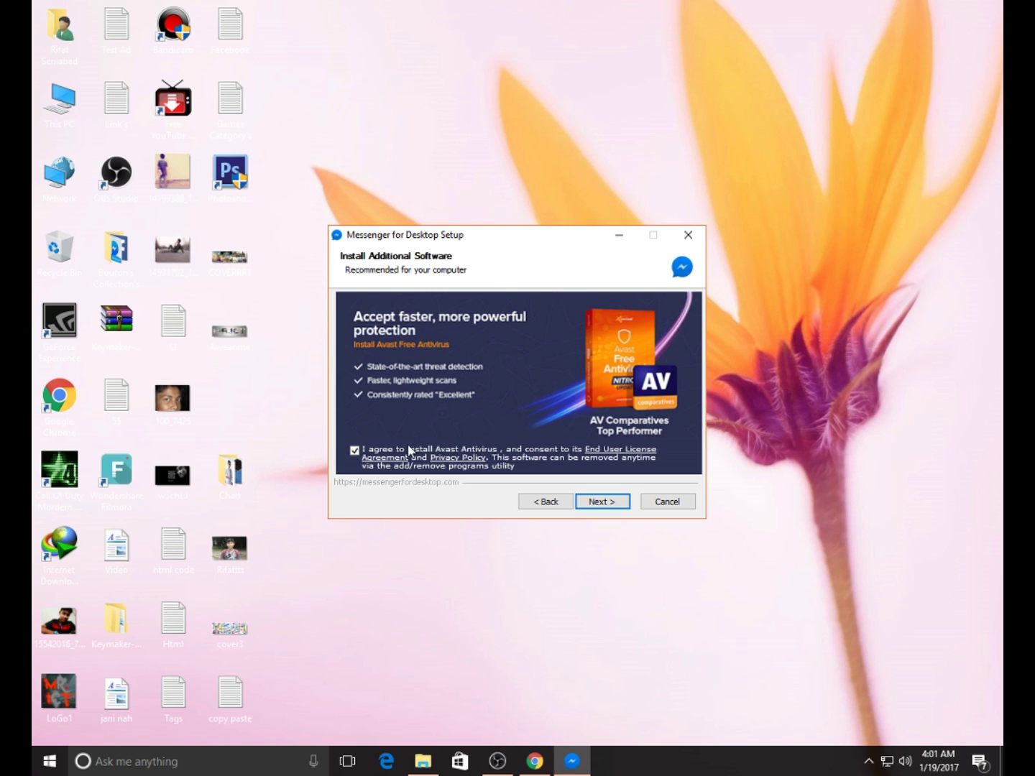
{"action": "left_click", "coordinate": [354, 451]}
{"action": "left_click", "coordinate": [603, 501]}
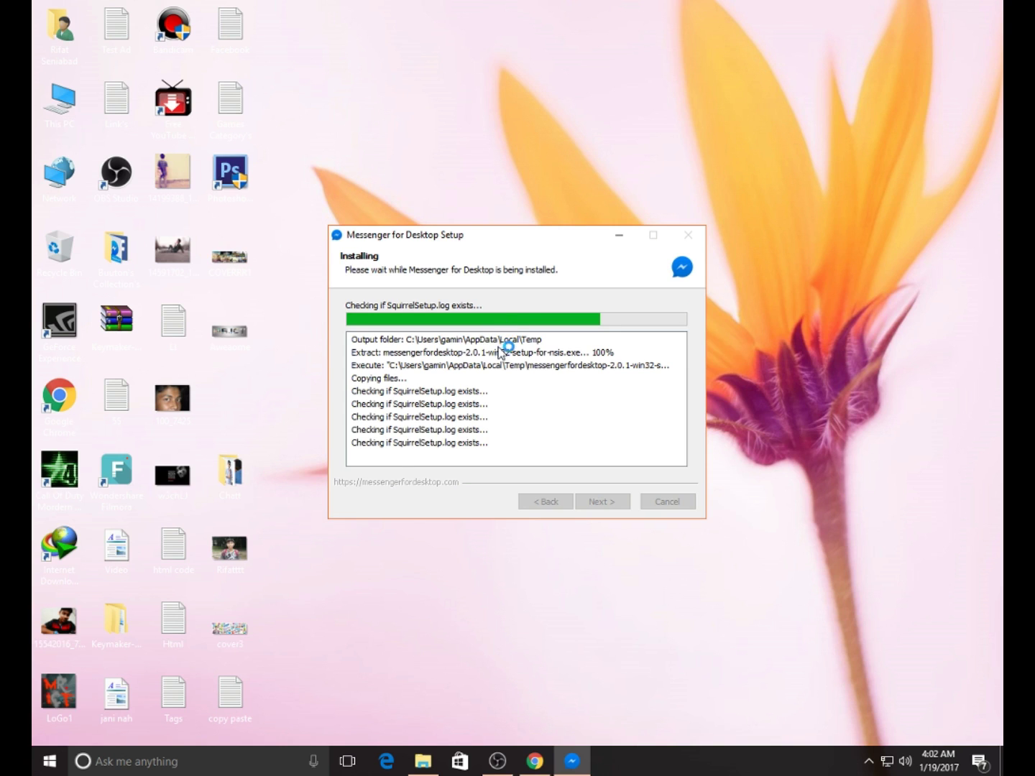
{"action": "left_click", "coordinate": [870, 761]}
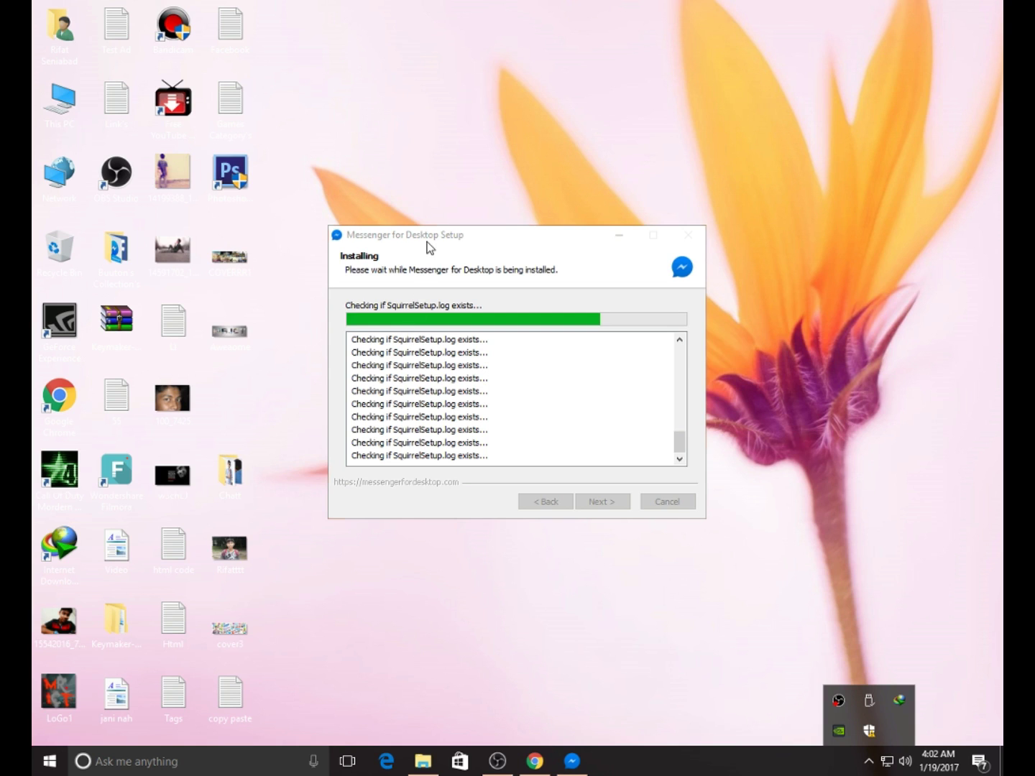
{"action": "left_click_drag", "start_coordinate": [427, 237], "coordinate": [415, 186]}
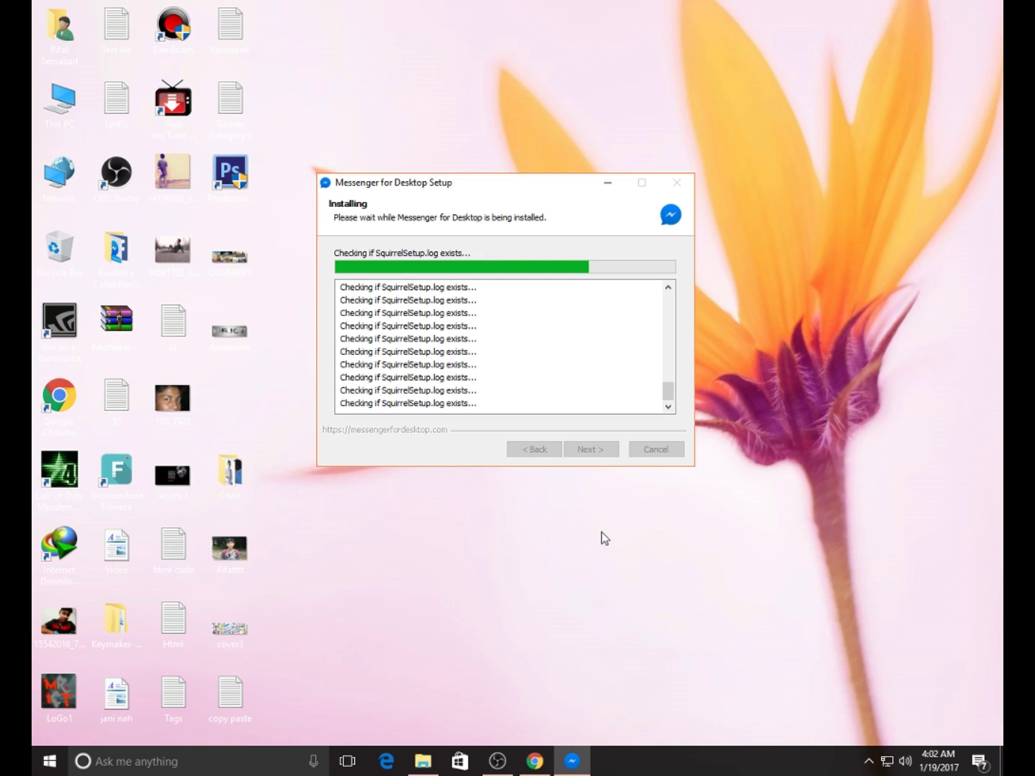
{"action": "mouse_move", "coordinate": [534, 759]}
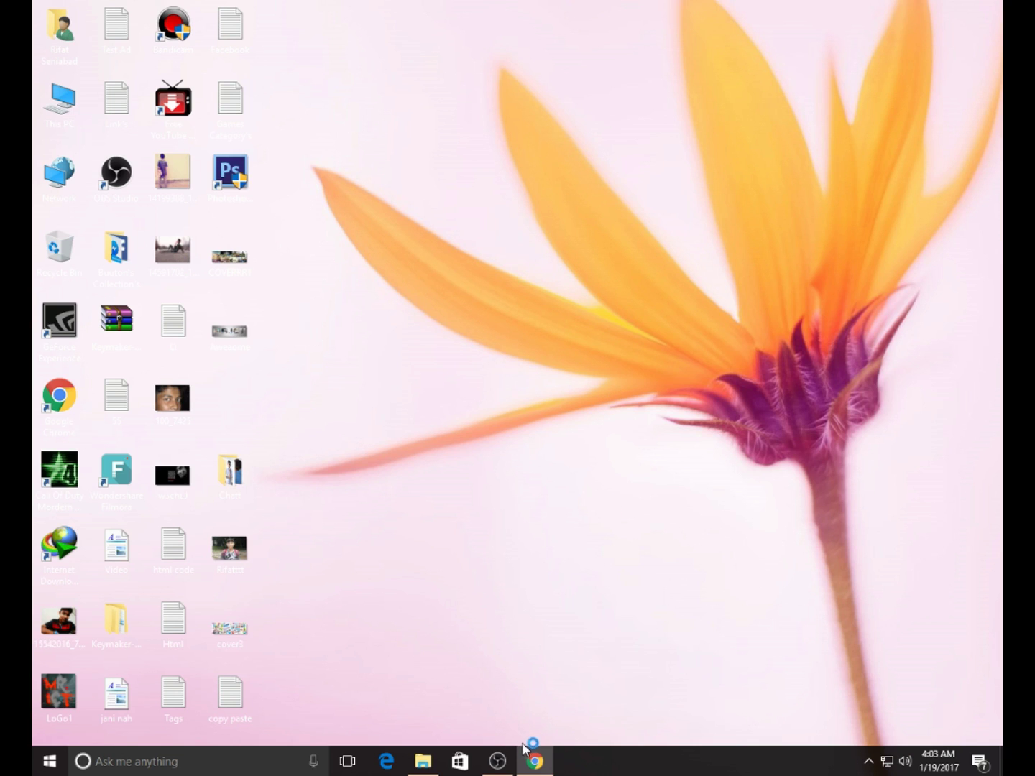
{"action": "mouse_move", "coordinate": [530, 758]}
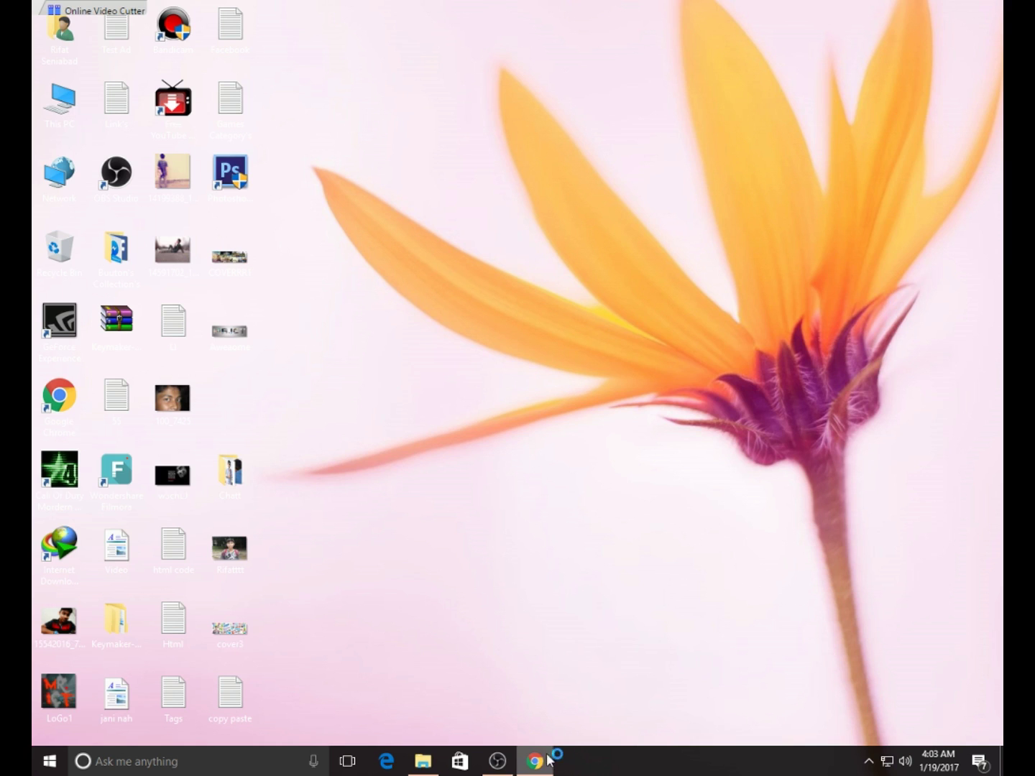
{"action": "left_click", "coordinate": [547, 760]}
{"action": "left_click", "coordinate": [547, 760]}
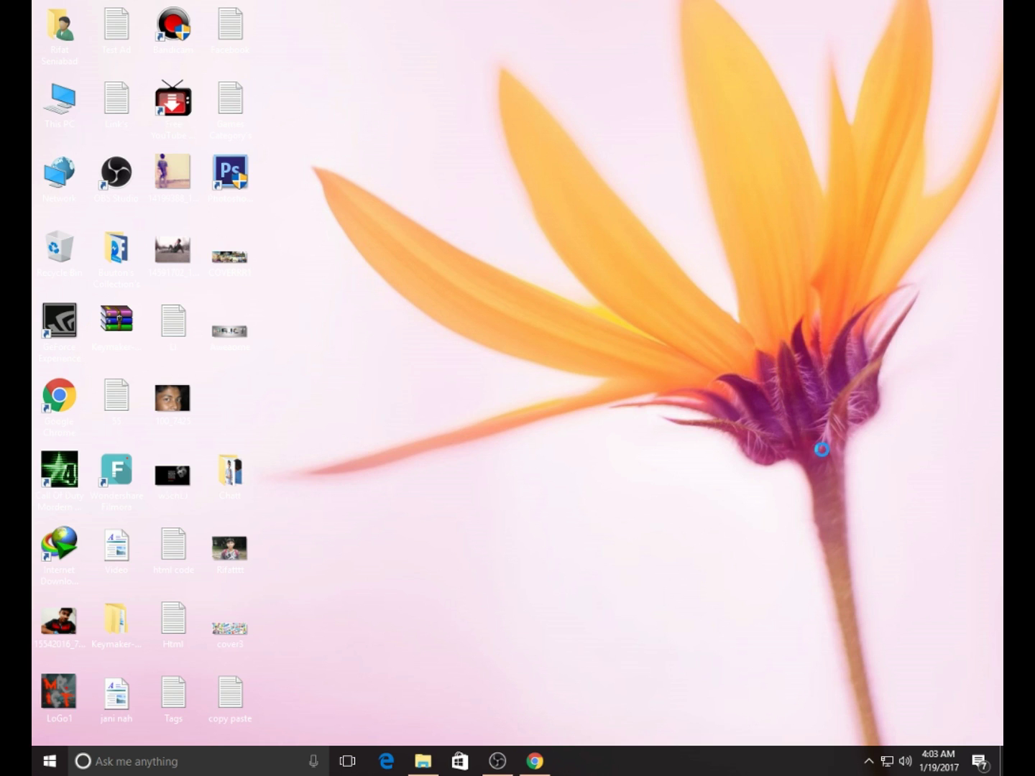
Refresh the desktop icons several times after the Messenger for Desktop installation.
{"action": "right_click", "coordinate": [488, 361]}
{"action": "left_click", "coordinate": [495, 407]}
{"action": "right_click", "coordinate": [493, 405]}
{"action": "left_click", "coordinate": [536, 449]}
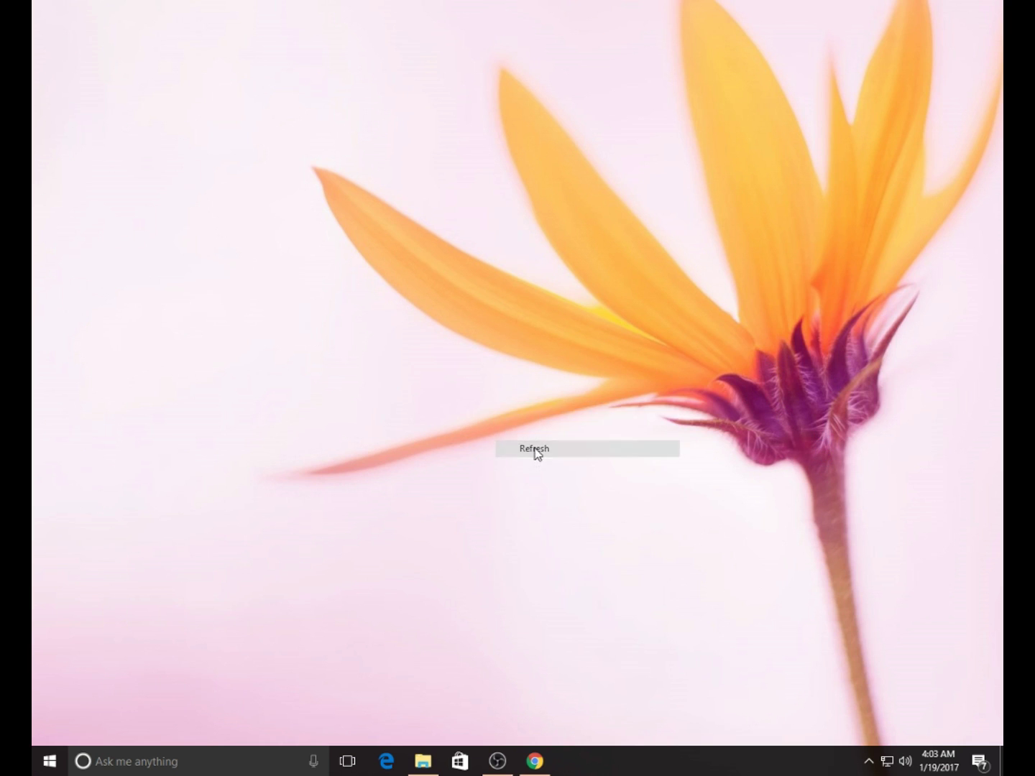
{"action": "right_click", "coordinate": [369, 112]}
{"action": "right_click", "coordinate": [420, 160]}
{"action": "left_click", "coordinate": [475, 205]}
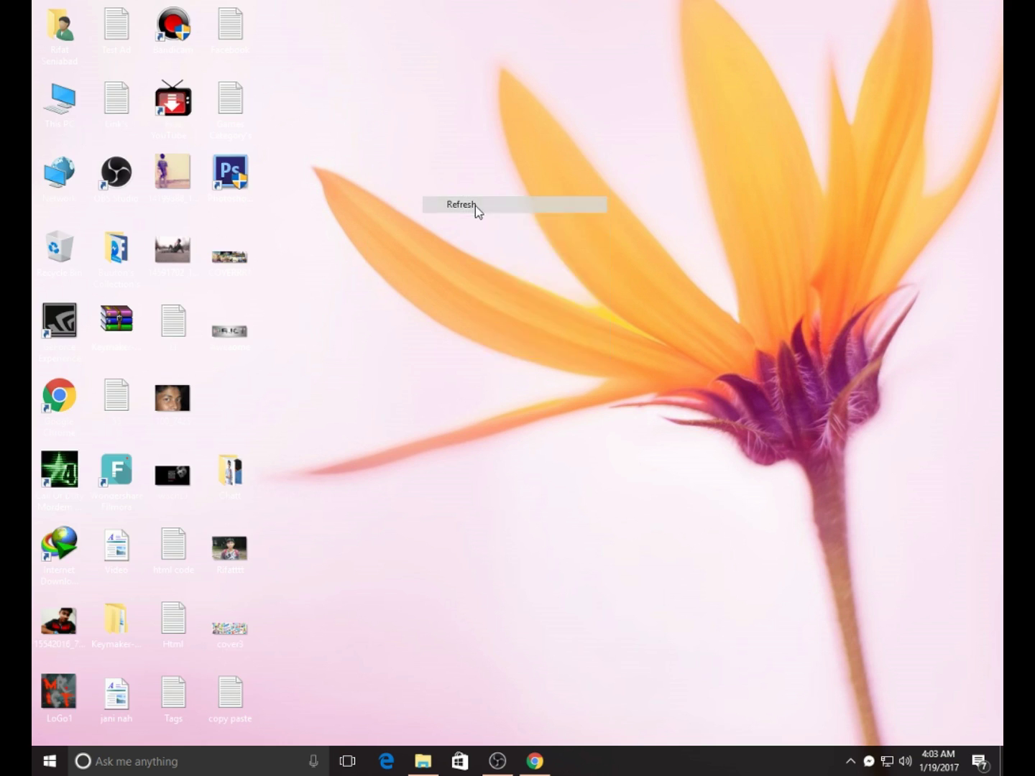
{"action": "right_click", "coordinate": [476, 206]}
{"action": "left_click", "coordinate": [510, 250]}
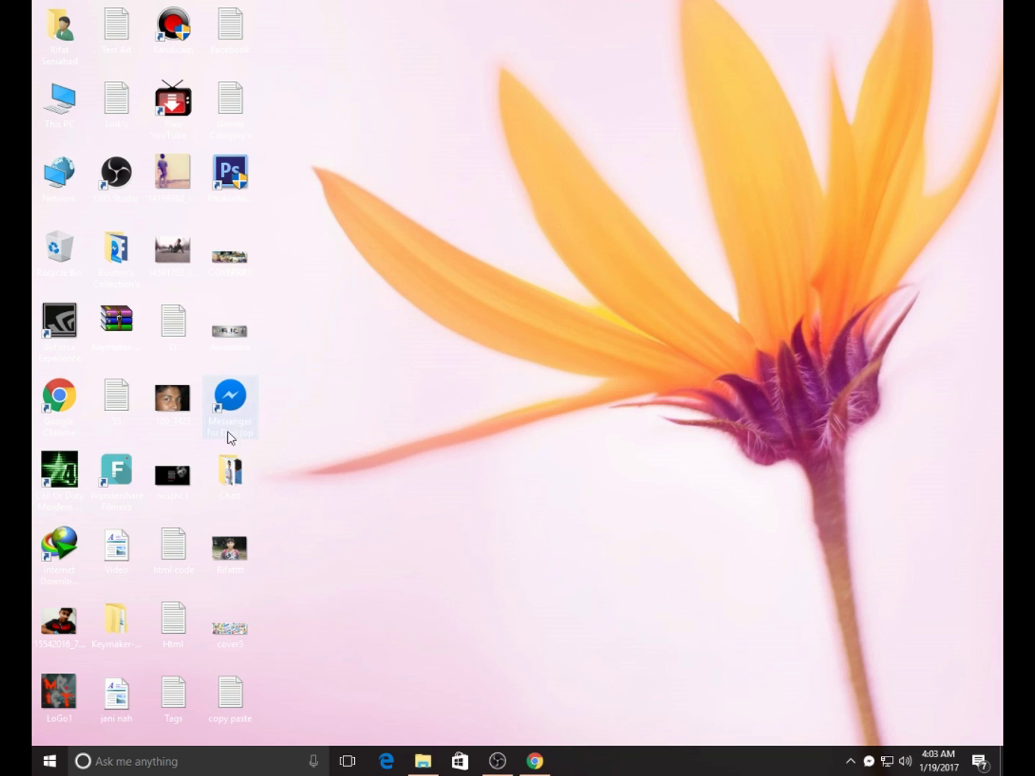
Launch Messenger for Desktop from its desktop shortcut and reposition its window near the middle of the screen.
{"action": "double_click", "coordinate": [229, 436]}
{"action": "left_click_drag", "start_coordinate": [380, 88], "coordinate": [578, 105]}
{"action": "left_click_drag", "start_coordinate": [511, 110], "coordinate": [366, 106]}
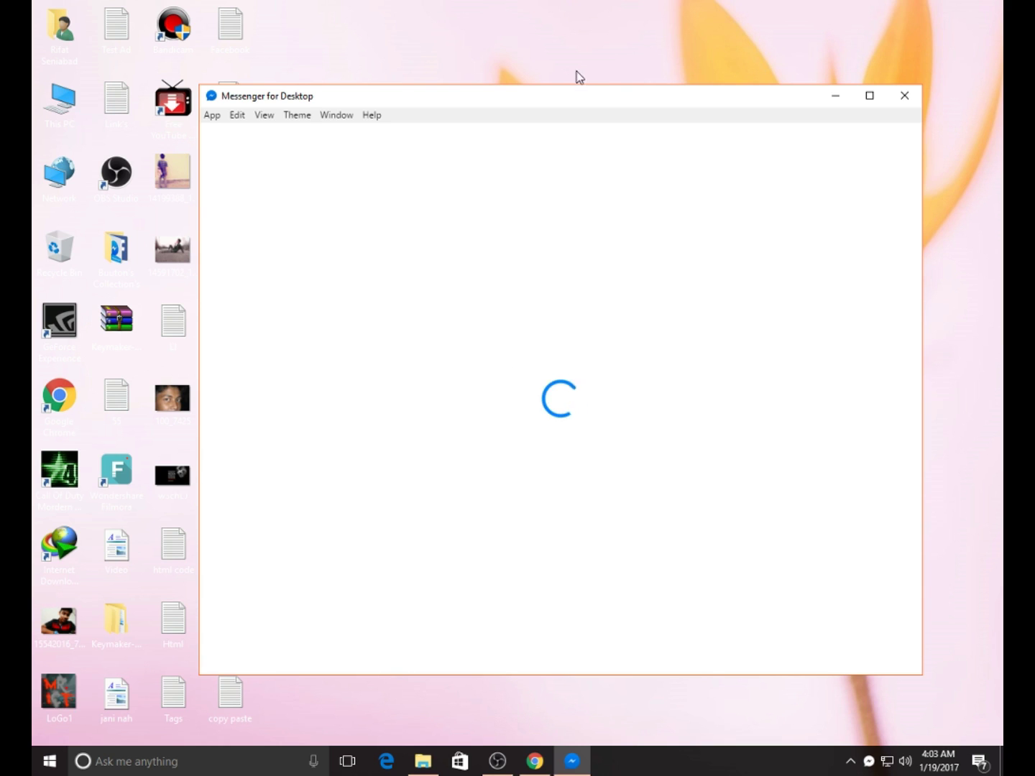
{"action": "left_click_drag", "start_coordinate": [548, 102], "coordinate": [525, 107]}
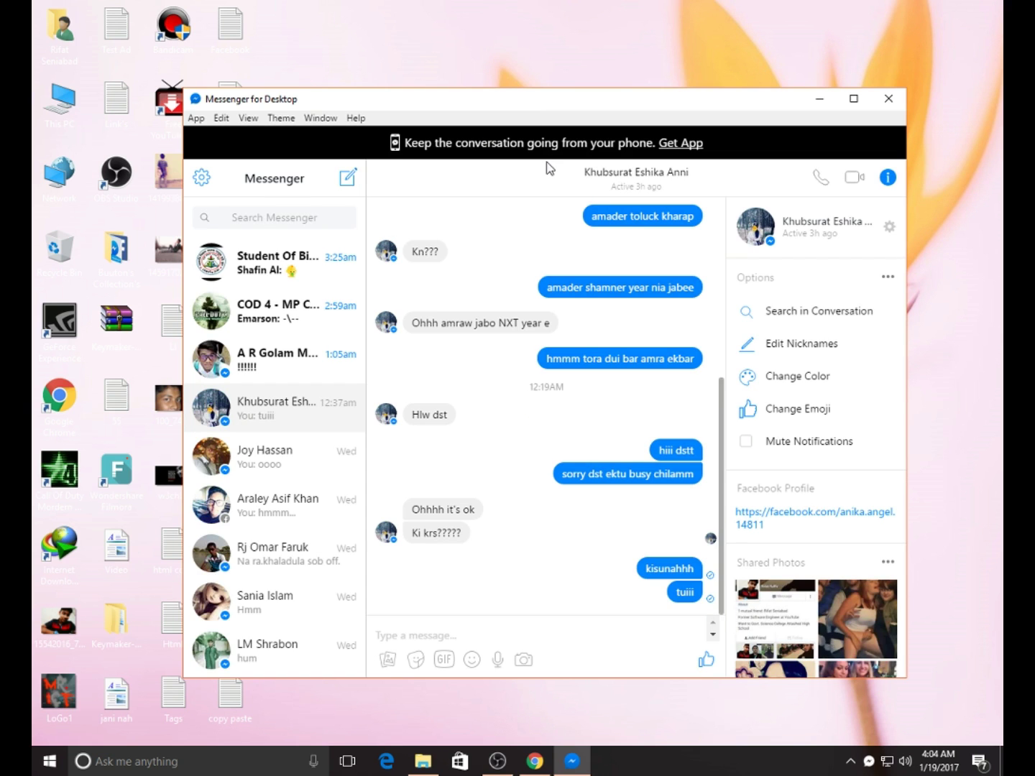
{"action": "left_click_drag", "start_coordinate": [506, 113], "coordinate": [539, 114]}
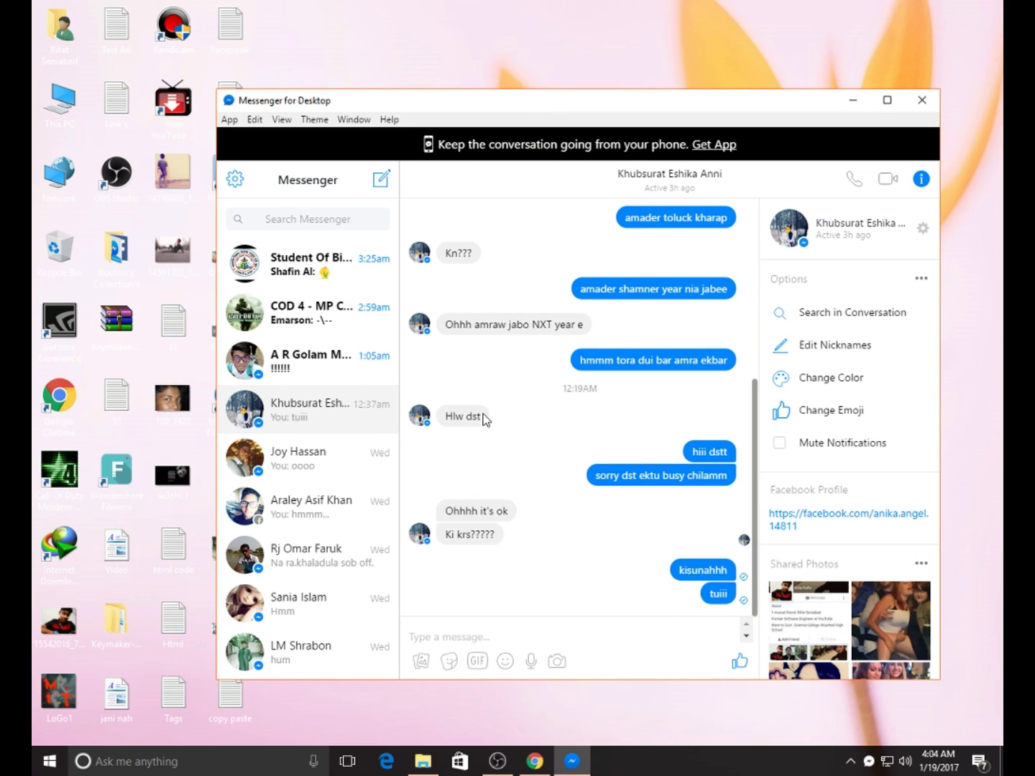
Show the active contacts list and open the conversations of two contacts from it, one after the other.
{"action": "scroll", "coordinate": [499, 471], "scroll_direction": "up", "scroll_amount": 5}
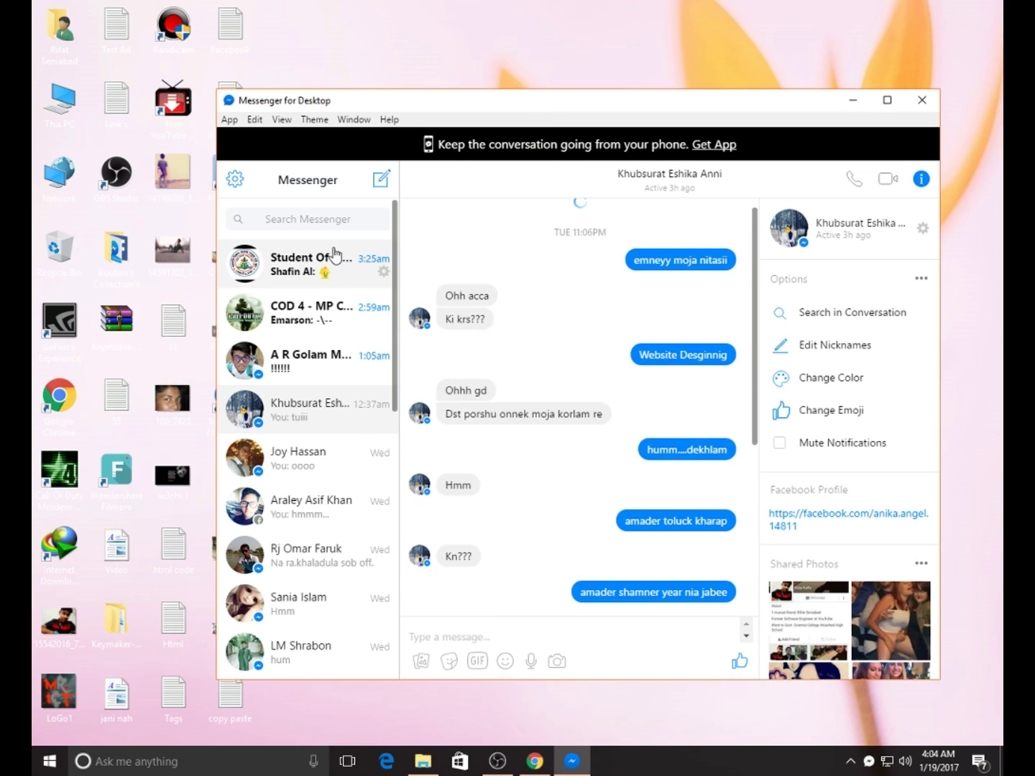
{"action": "left_click", "coordinate": [237, 184]}
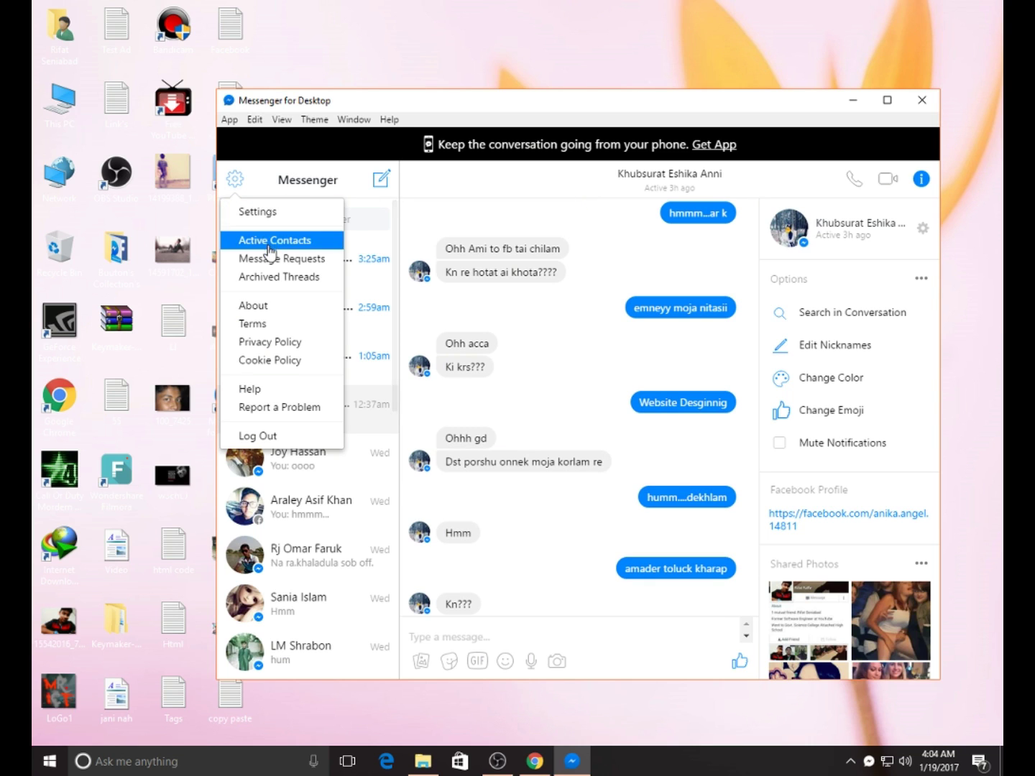
{"action": "left_click", "coordinate": [270, 248]}
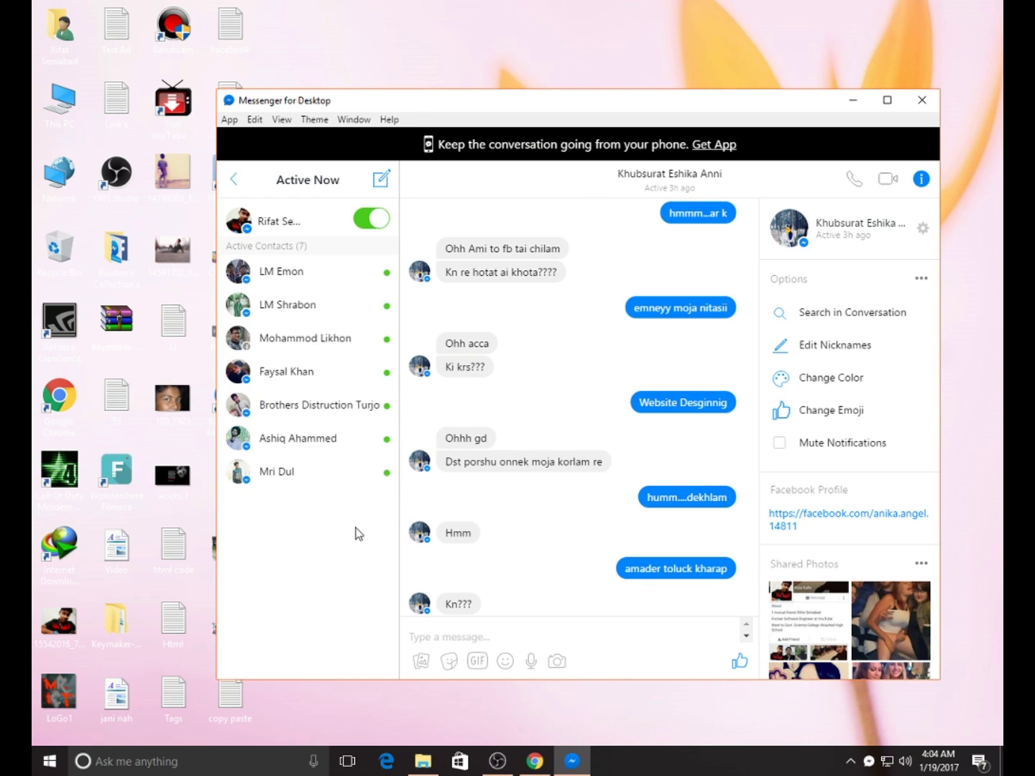
{"action": "left_click", "coordinate": [302, 375]}
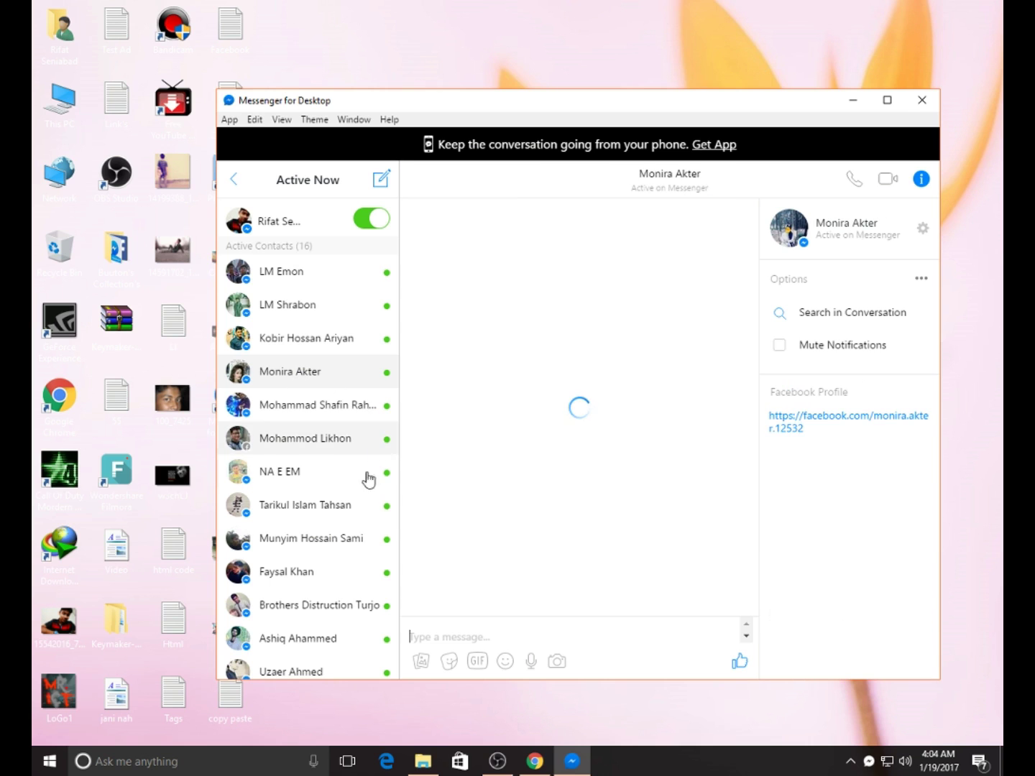
{"action": "left_click", "coordinate": [331, 475]}
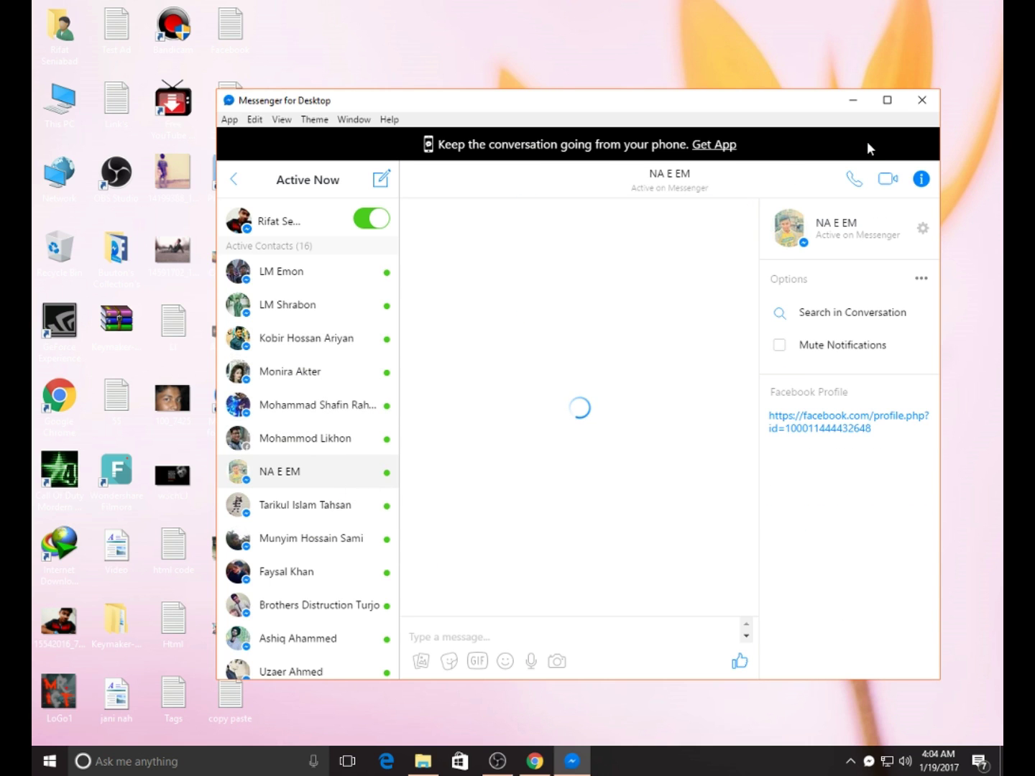
Minimize the Messenger for Desktop window to return to the desktop.
{"action": "left_click", "coordinate": [868, 100]}
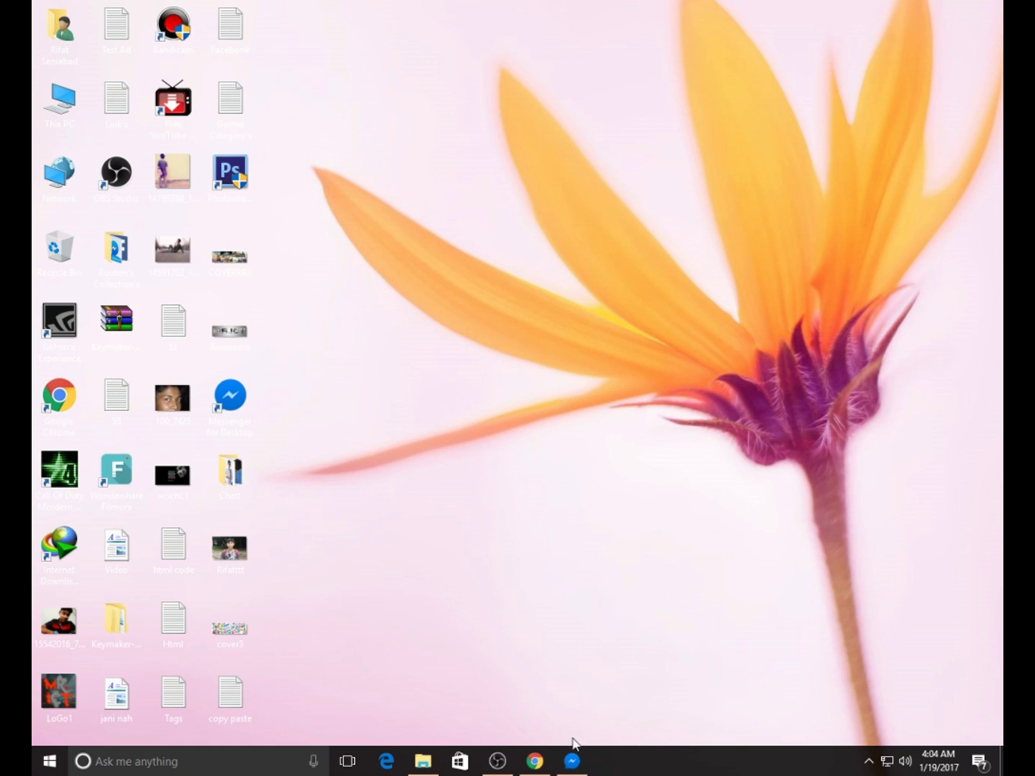
{"action": "mouse_move", "coordinate": [573, 763]}
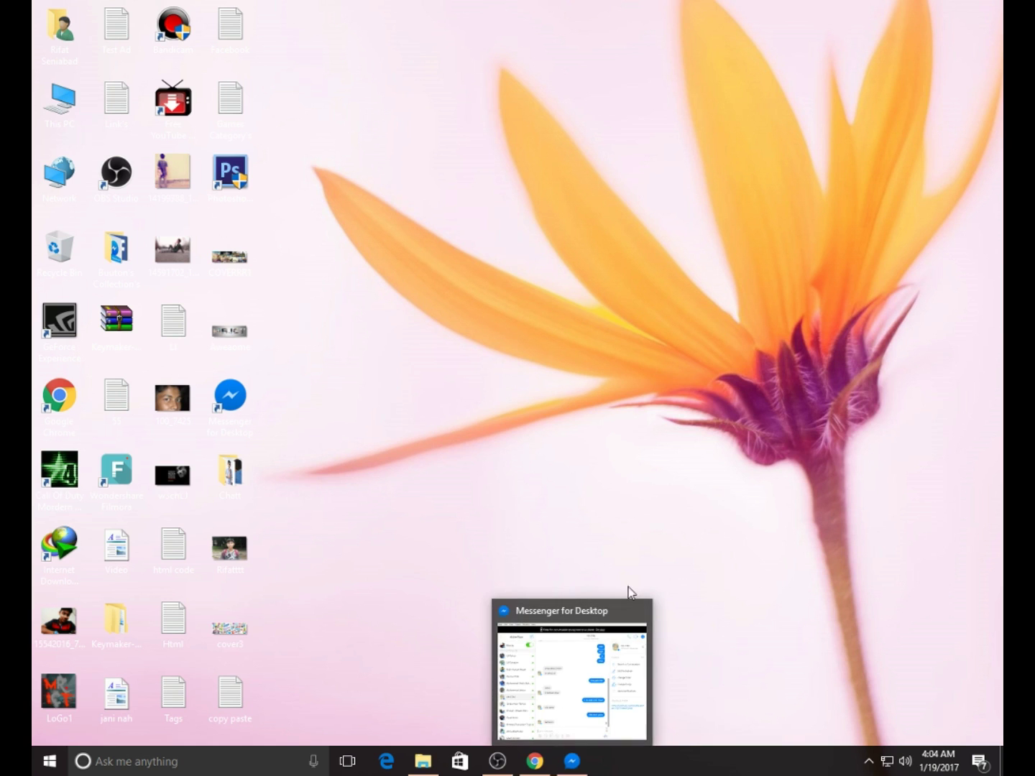
{"action": "mouse_move", "coordinate": [509, 773]}
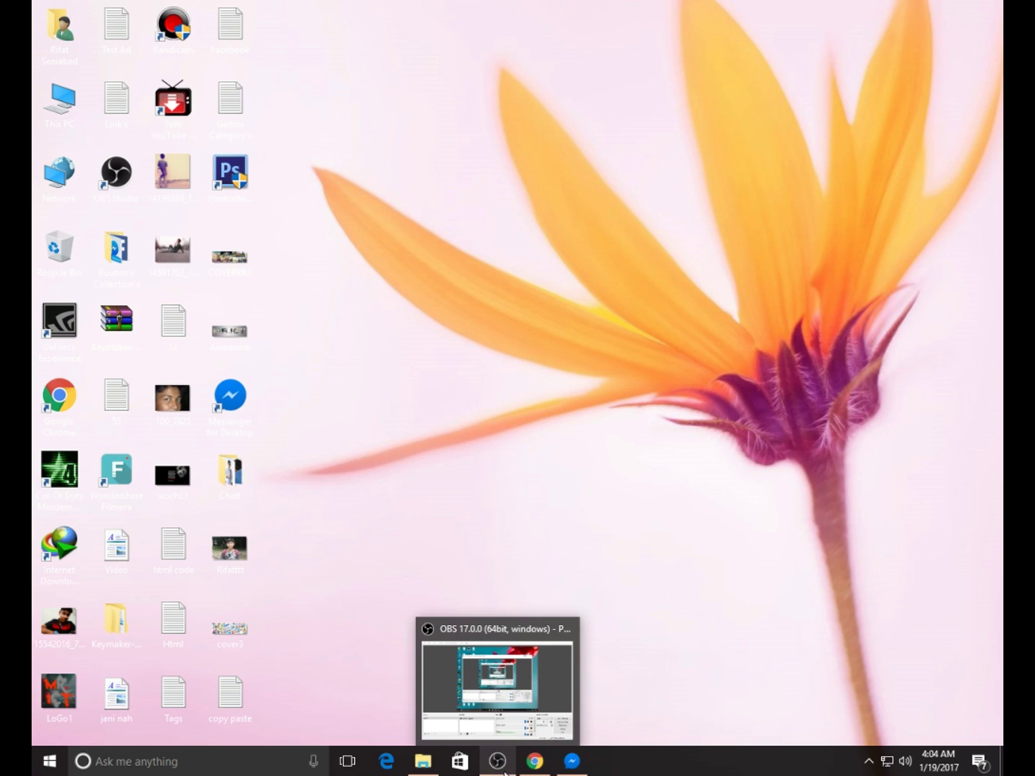